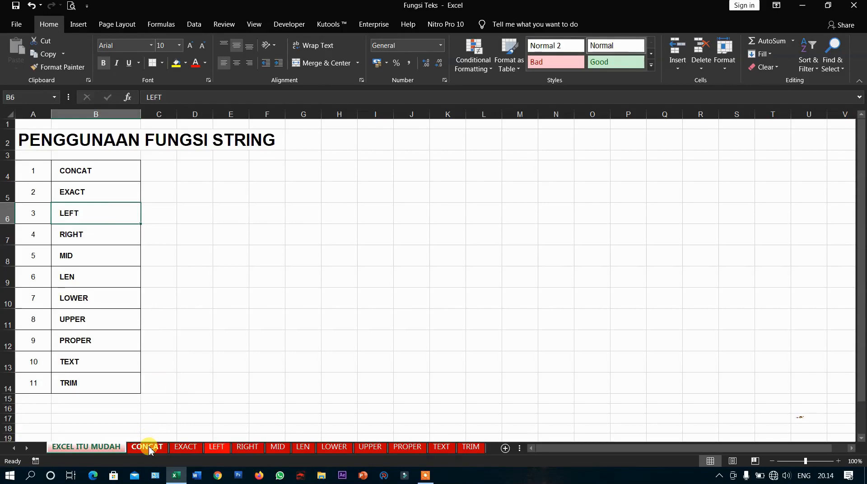
Open the CONCAT sheet and select the HASIL 1 and HASIL 2 columns of the table, E4:F9
{"action": "left_click", "coordinate": [148, 447]}
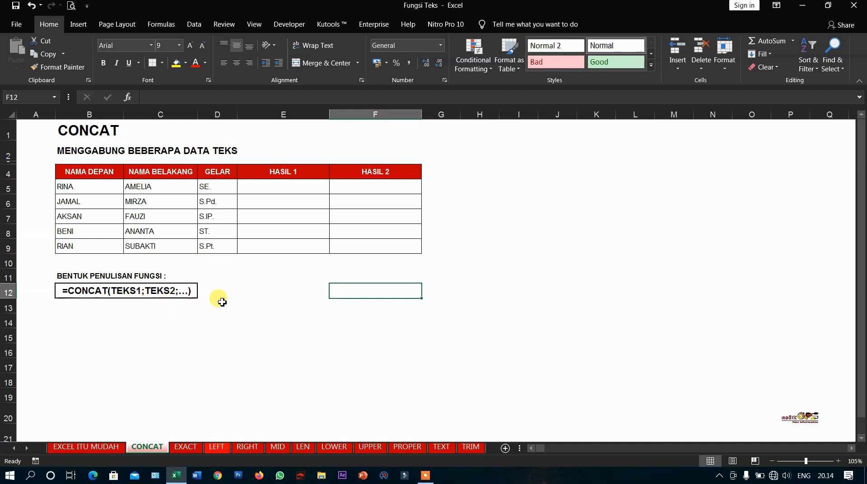
{"action": "left_click", "coordinate": [300, 173]}
{"action": "left_click_drag", "start_coordinate": [299, 174], "coordinate": [355, 253]}
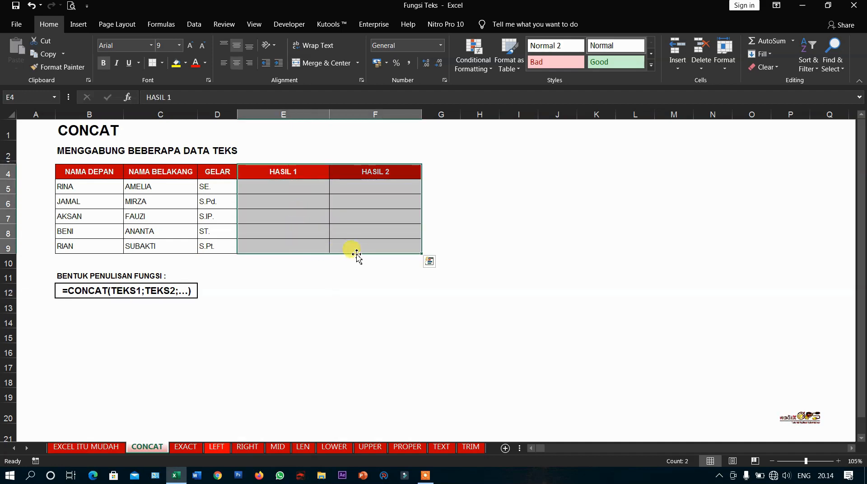
Enter the formula =CONCAT(B5;C5;D5) in cell E5 to join first name, last name and title without separators
{"action": "left_click", "coordinate": [293, 192]}
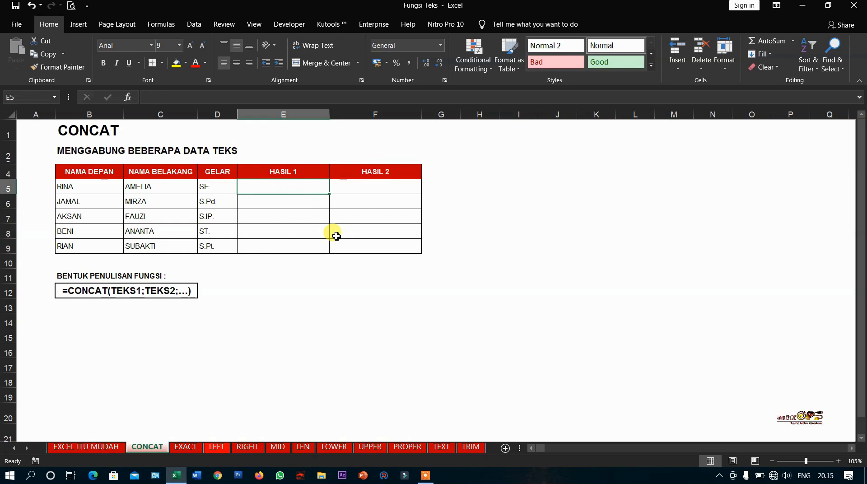
{"action": "type", "text": "="}
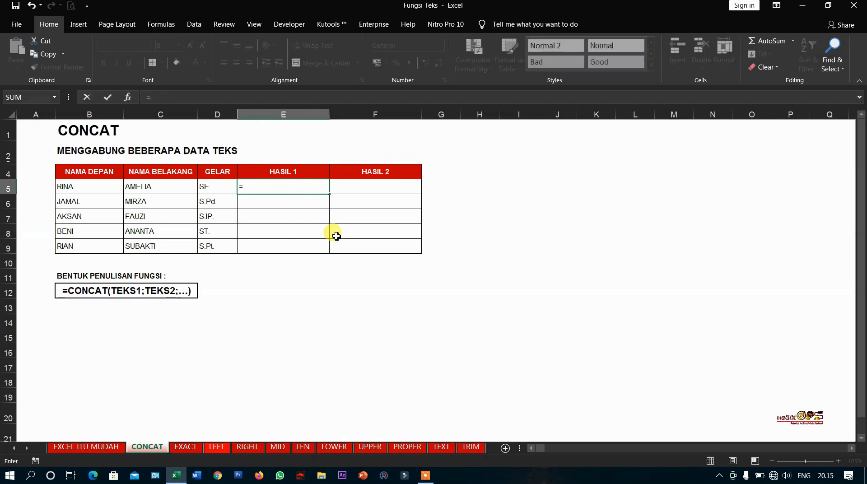
{"action": "type", "text": "CONCA"}
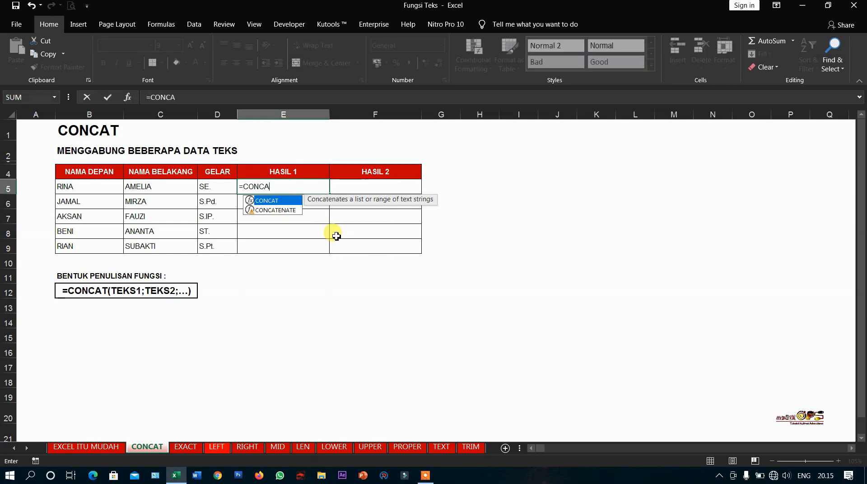
{"action": "type", "text": "T("}
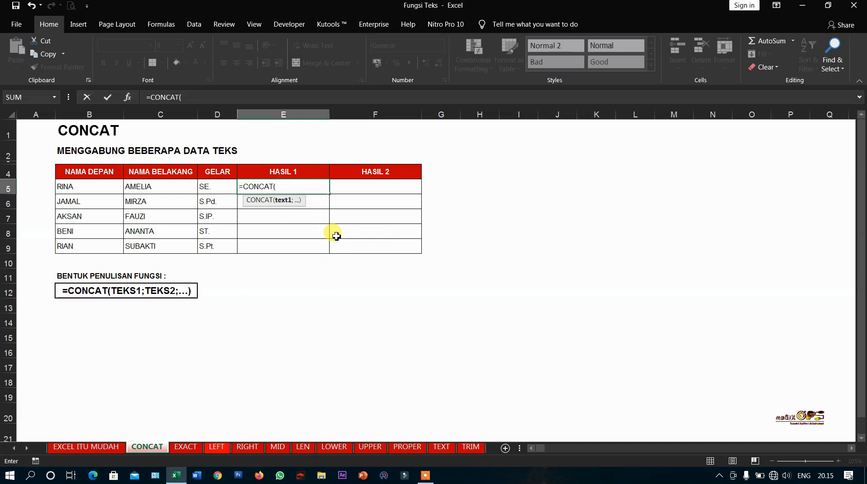
{"action": "left_click", "coordinate": [101, 189]}
{"action": "type", "text": ";"}
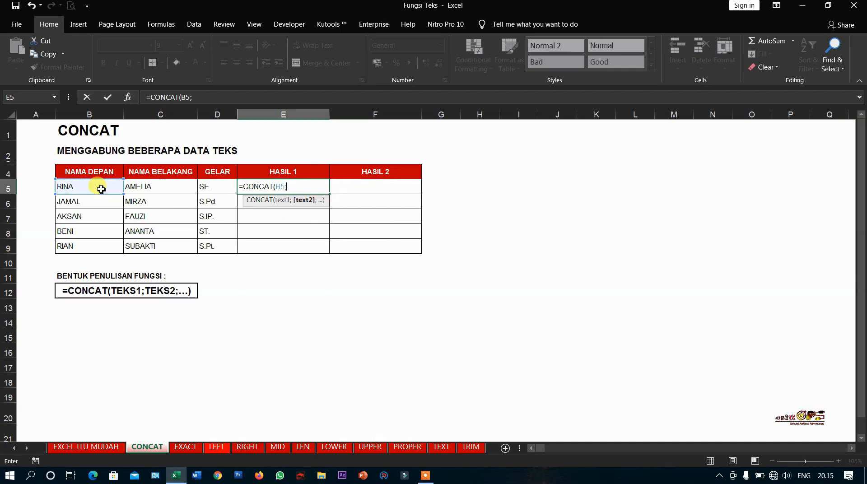
{"action": "left_click", "coordinate": [138, 190]}
{"action": "type", "text": ";"}
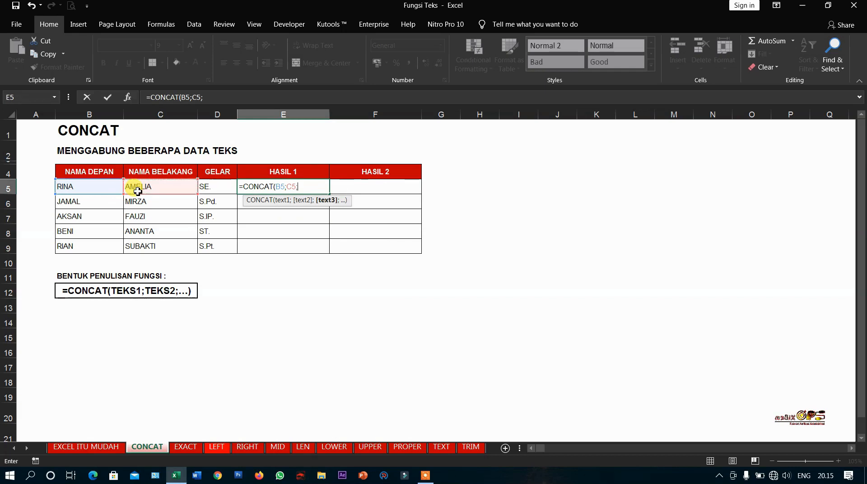
{"action": "left_click", "coordinate": [219, 189]}
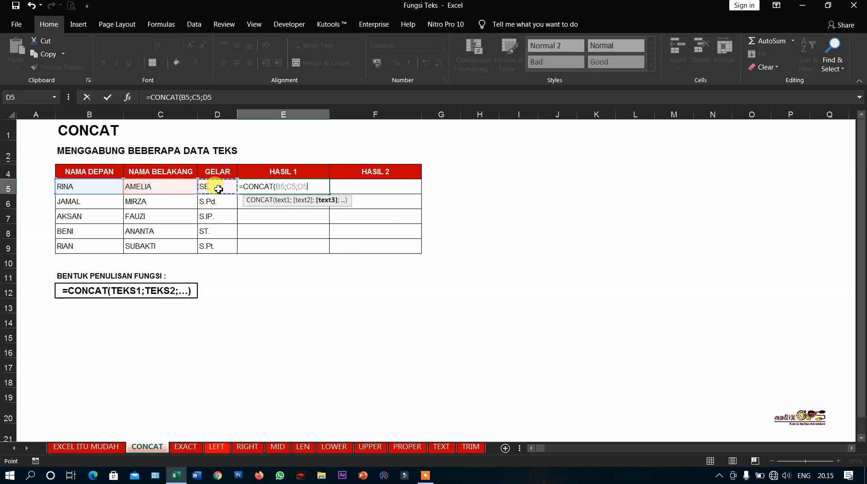
{"action": "type", "text": ")"}
{"action": "key", "text": "Return"}
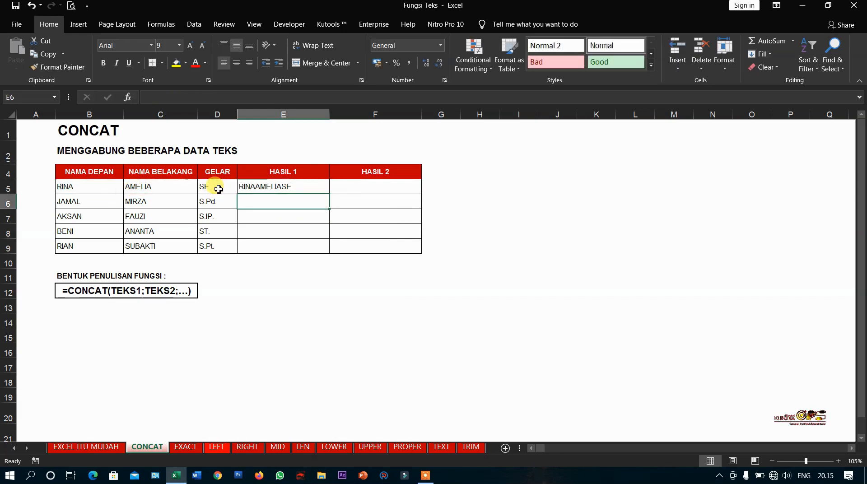
Compare the joined text in E5 with its source cells B5, C5 and D5
{"action": "left_click", "coordinate": [253, 186]}
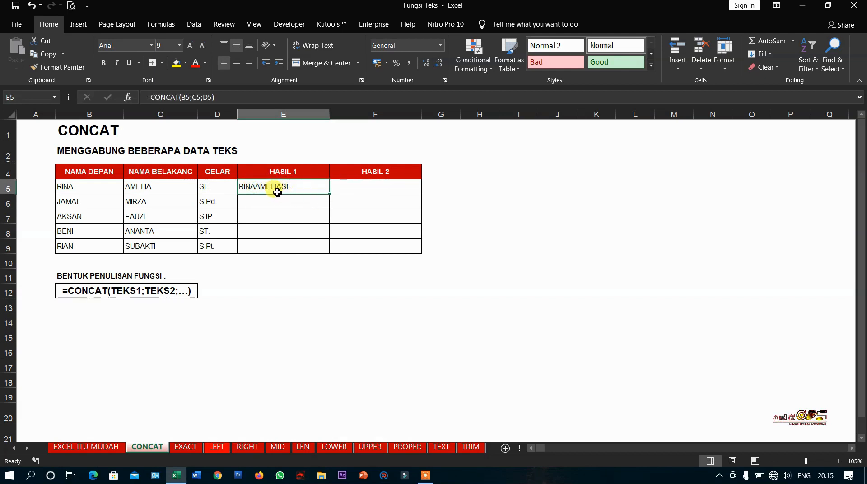
{"action": "left_click", "coordinate": [103, 191]}
{"action": "left_click", "coordinate": [142, 186]}
{"action": "left_click", "coordinate": [217, 189]}
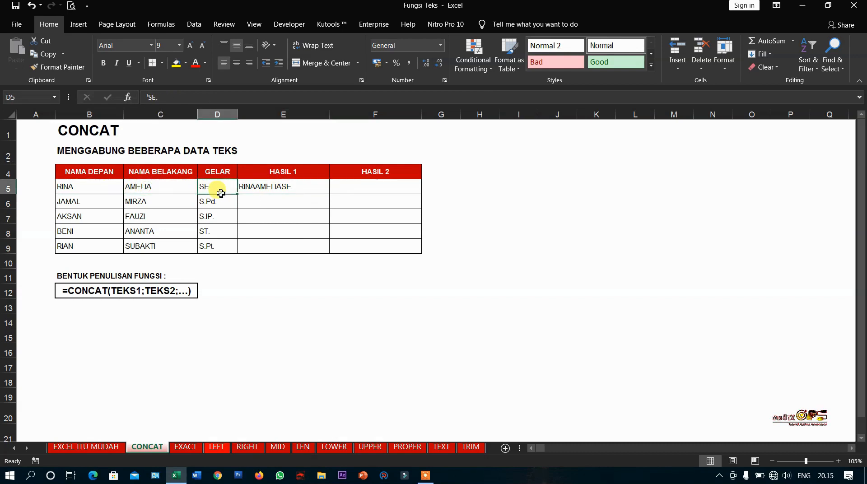
{"action": "left_click", "coordinate": [106, 192]}
{"action": "left_click", "coordinate": [150, 190]}
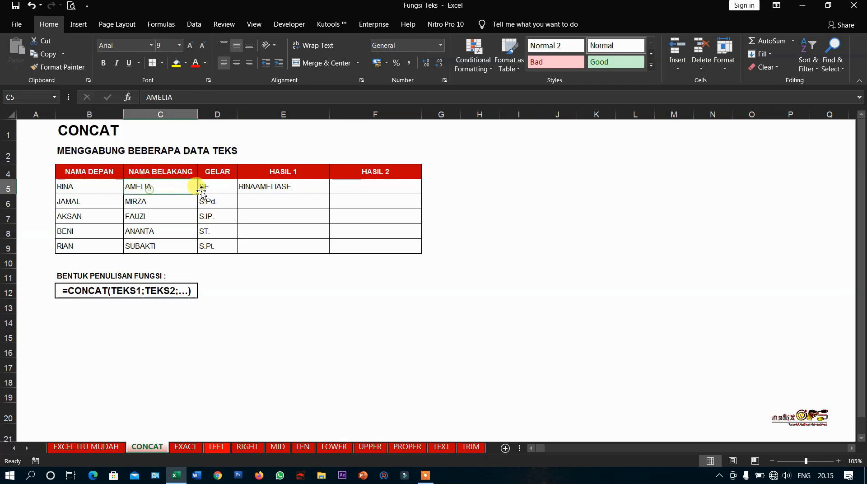
{"action": "left_click", "coordinate": [207, 188]}
{"action": "left_click", "coordinate": [261, 186]}
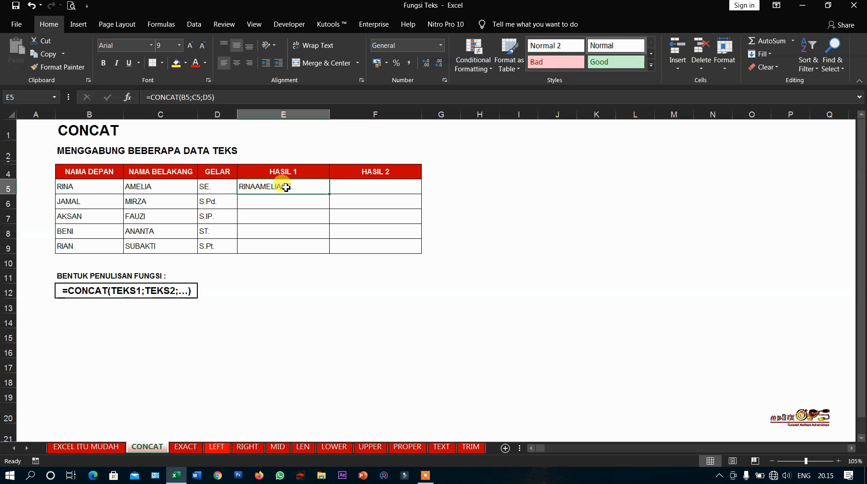
Enter =CONCAT(B5;" ";C5;", ";D5) in cell F5 to join the texts with a space and a comma separator
{"action": "left_click", "coordinate": [360, 188]}
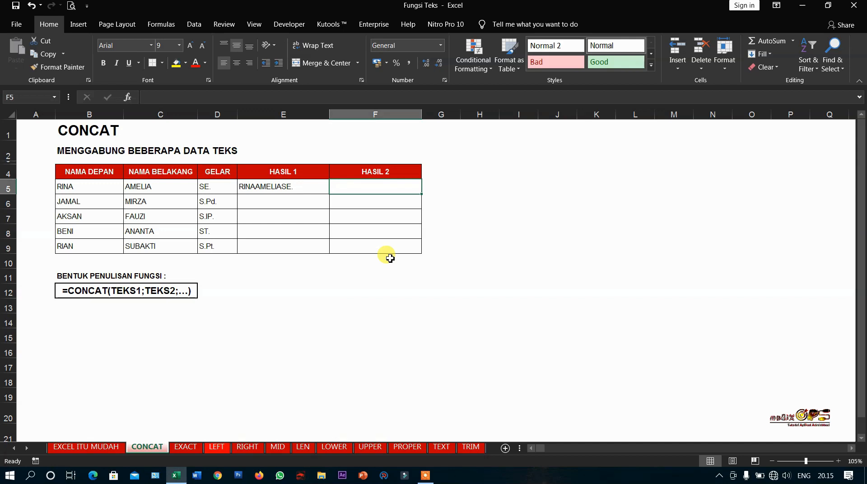
{"action": "type", "text": "="}
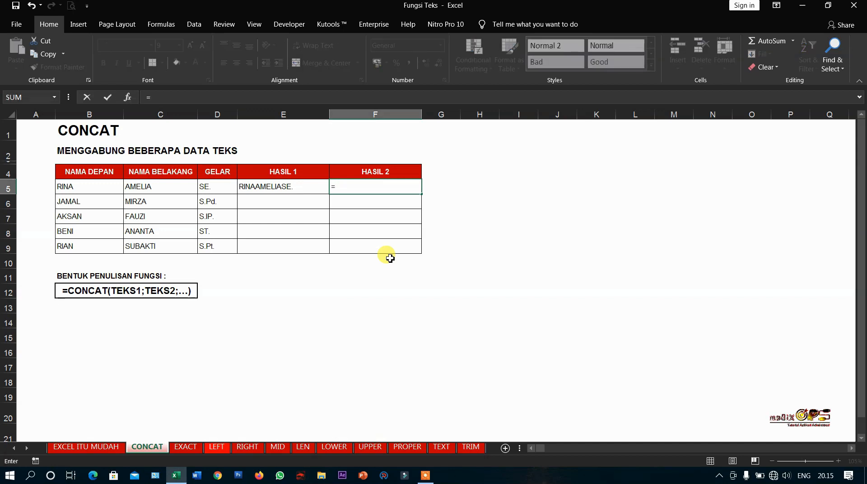
{"action": "type", "text": "CONCAT"}
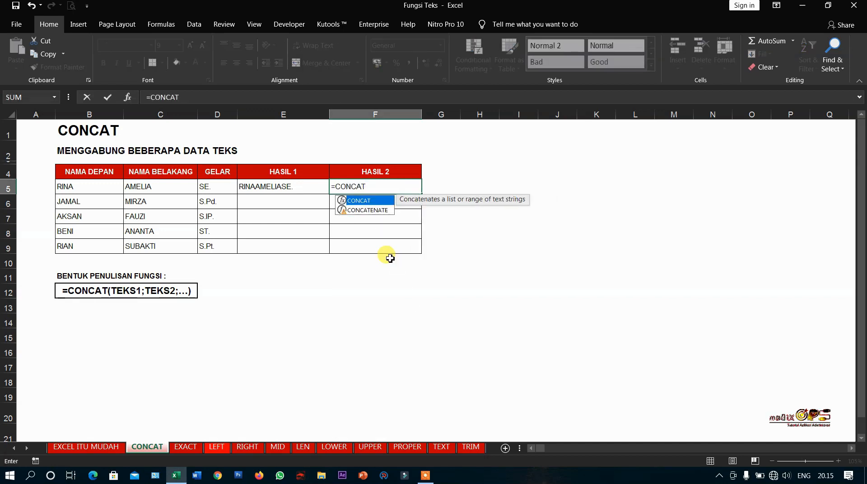
{"action": "type", "text": "("}
{"action": "left_click", "coordinate": [111, 189]}
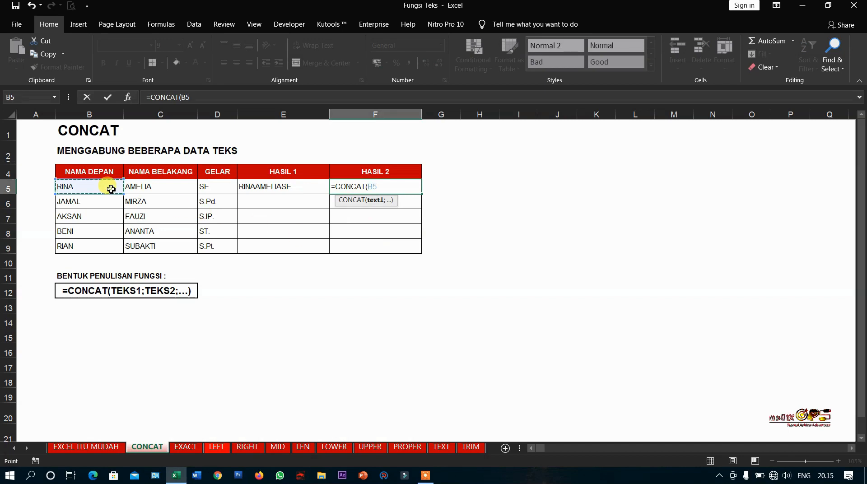
{"action": "type", "text": ";"}
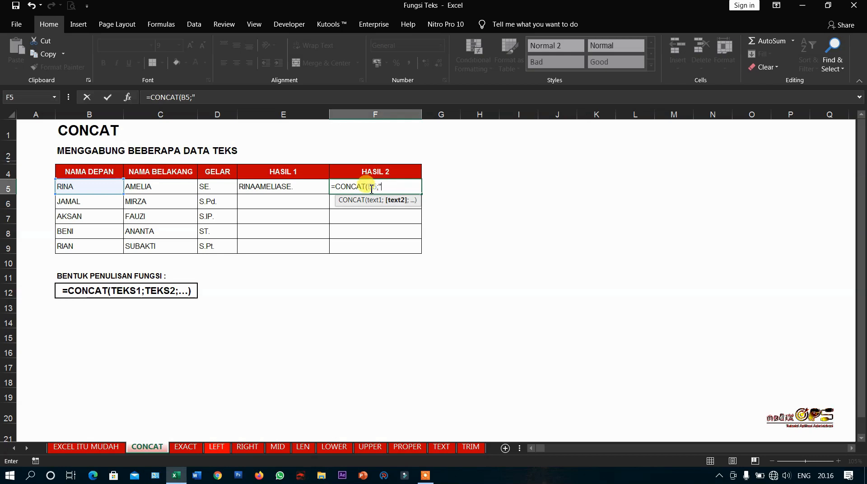
{"action": "type", "text": "\";"}
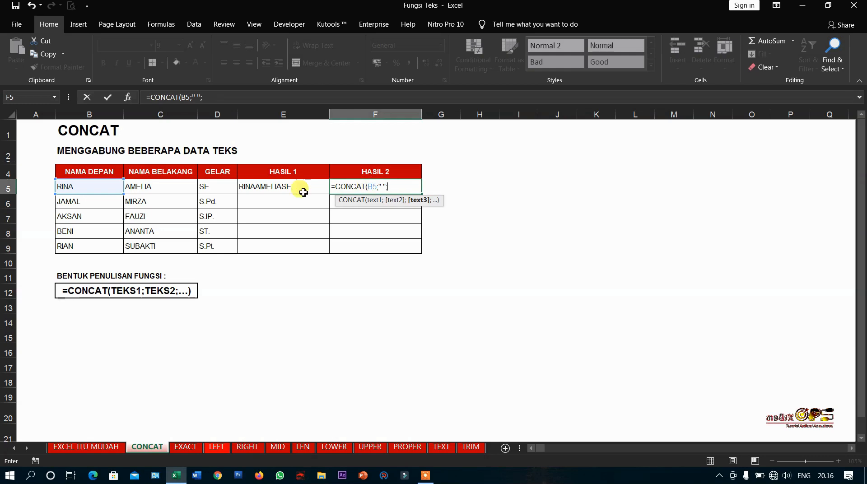
{"action": "left_click", "coordinate": [162, 186]}
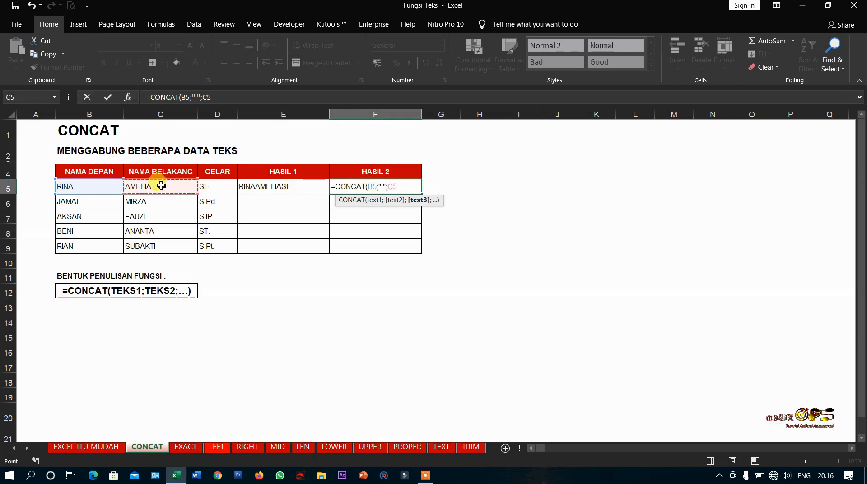
{"action": "type", "text": ";"}
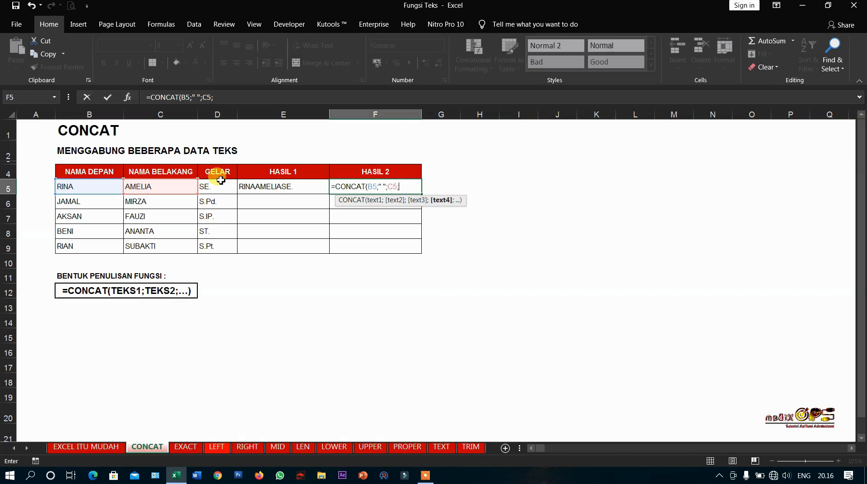
{"action": "type", "text": "\","}
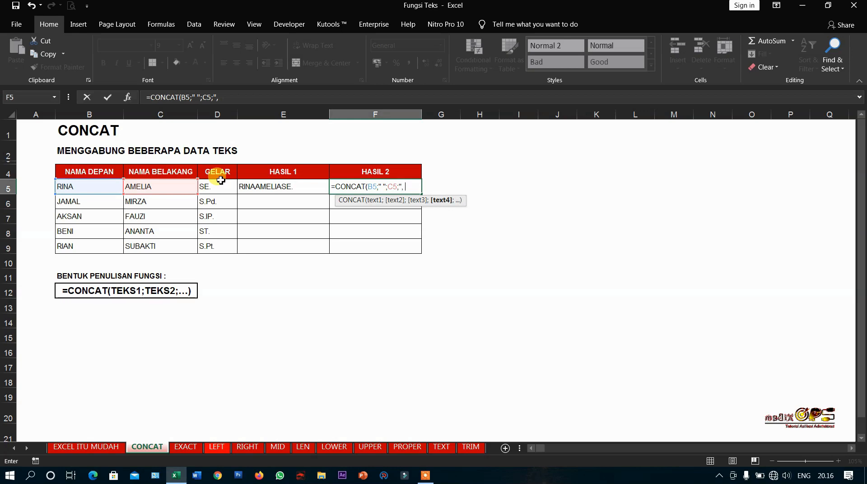
{"action": "type", "text": " \";"}
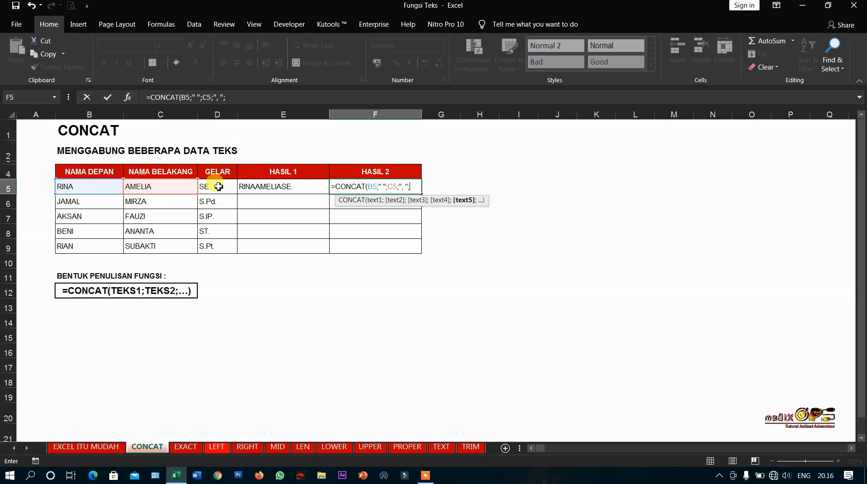
{"action": "left_click", "coordinate": [218, 186]}
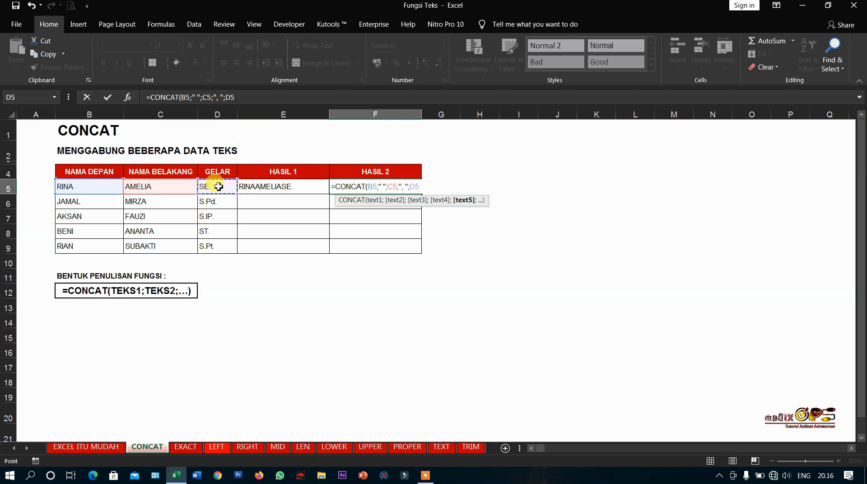
{"action": "type", "text": ")"}
{"action": "key", "text": "Return"}
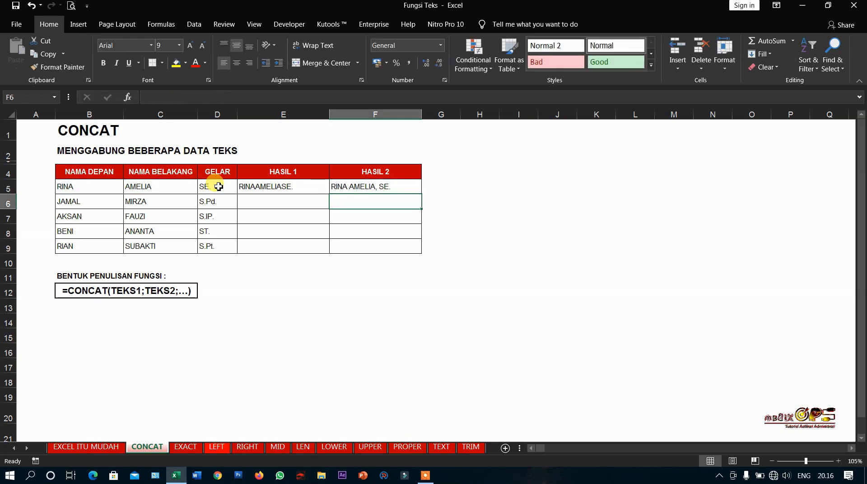
Fill the CONCAT formulas in E5:F5 down through row 9
{"action": "left_click", "coordinate": [366, 186]}
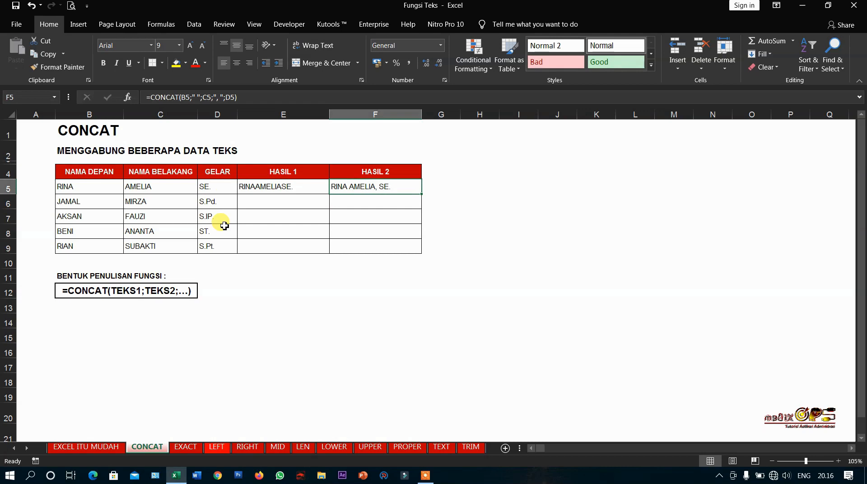
{"action": "left_click_drag", "start_coordinate": [296, 186], "coordinate": [352, 187]}
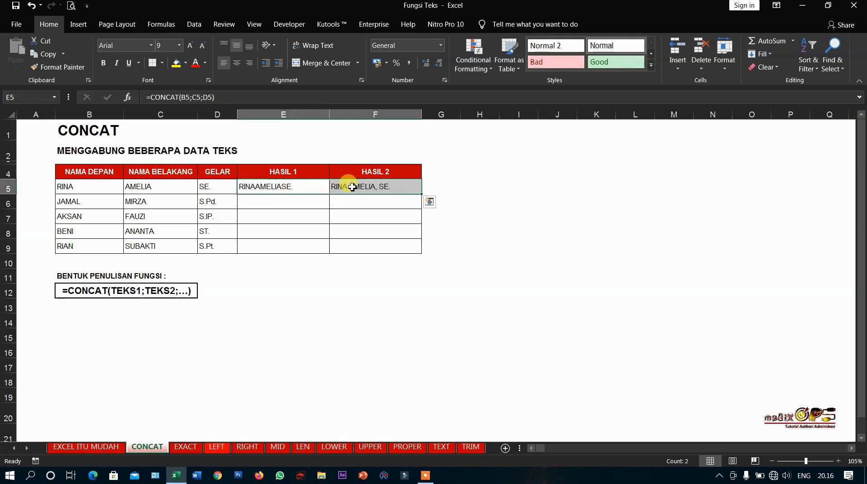
{"action": "left_click_drag", "start_coordinate": [423, 195], "coordinate": [413, 248]}
{"action": "left_click", "coordinate": [309, 219]}
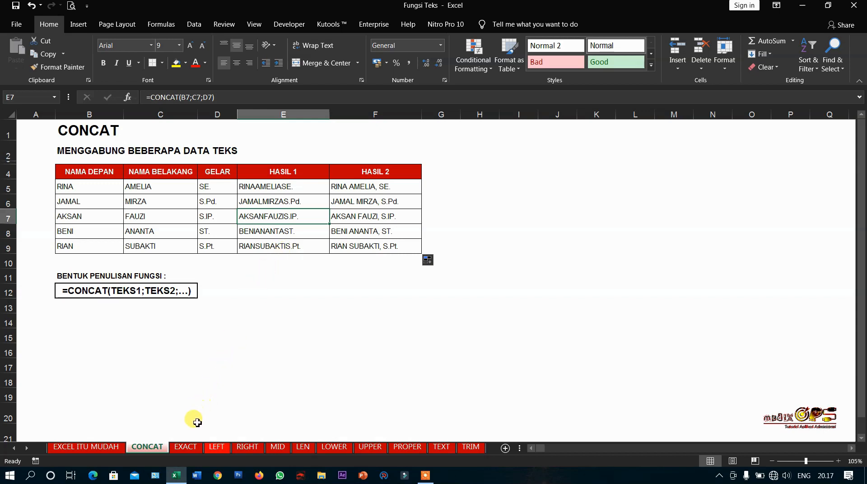
Open the EXACT sheet and look over its DATA AWAL, DATA AKHIR and HASIL columns
{"action": "left_click", "coordinate": [186, 447]}
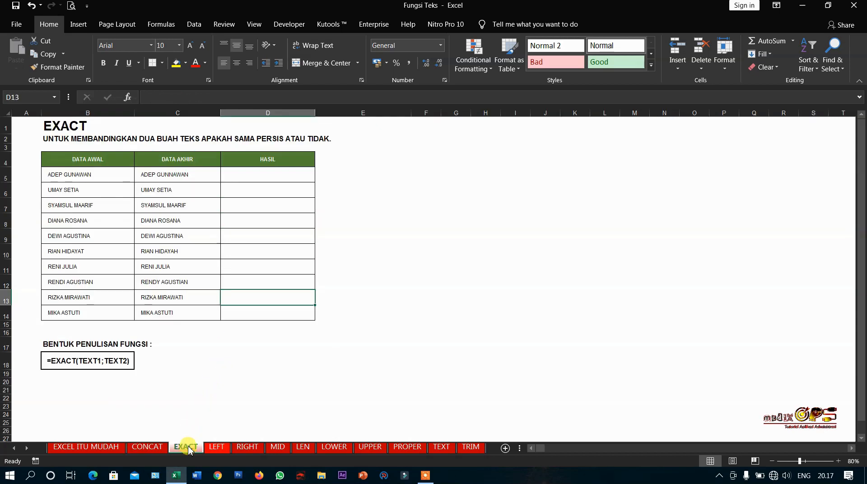
{"action": "left_click", "coordinate": [199, 368]}
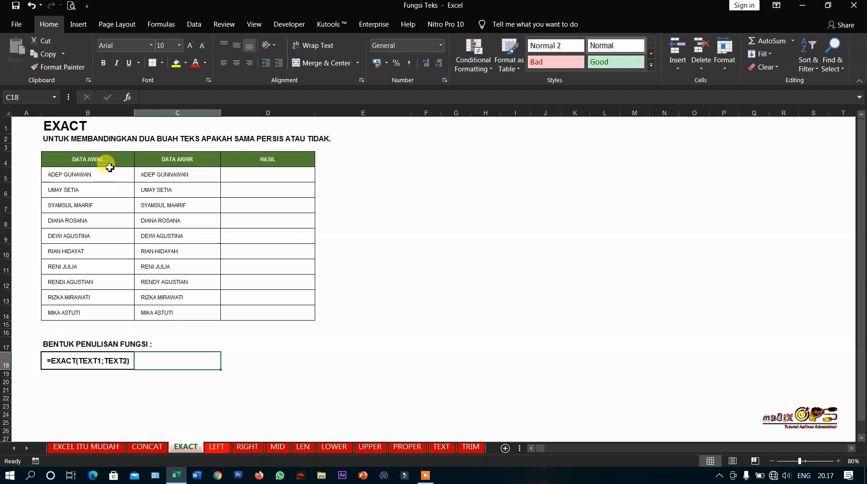
{"action": "left_click_drag", "start_coordinate": [107, 161], "coordinate": [110, 234]}
{"action": "left_click_drag", "start_coordinate": [170, 164], "coordinate": [177, 220]}
{"action": "left_click_drag", "start_coordinate": [273, 162], "coordinate": [272, 221]}
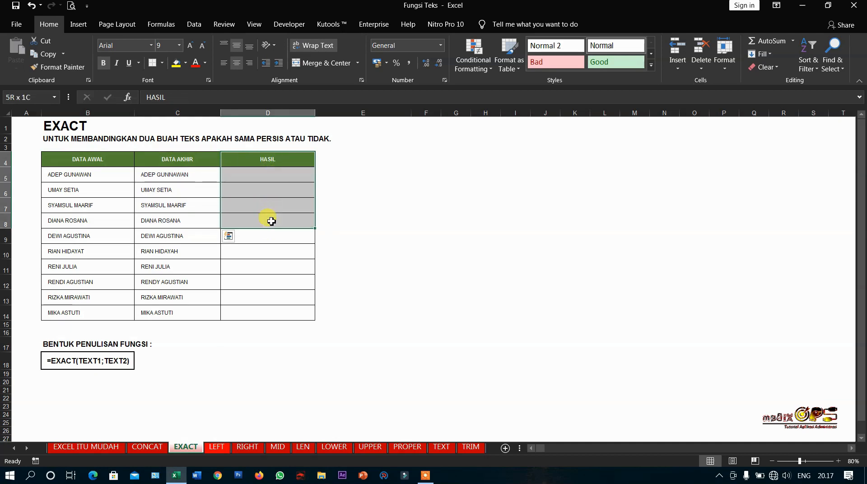
Enter =EXACT(B5;C5) in cell D5 to compare the first DATA AWAL and DATA AKHIR entries
{"action": "left_click", "coordinate": [273, 176]}
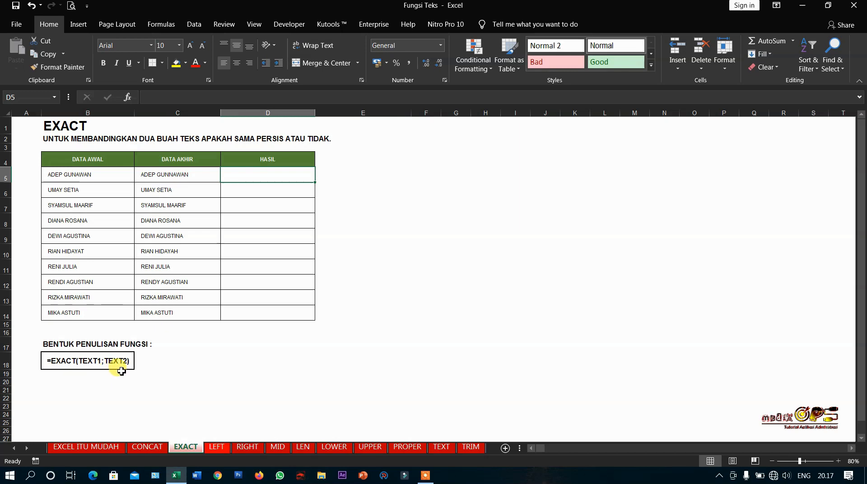
{"action": "left_click", "coordinate": [242, 173]}
{"action": "type", "text": "="}
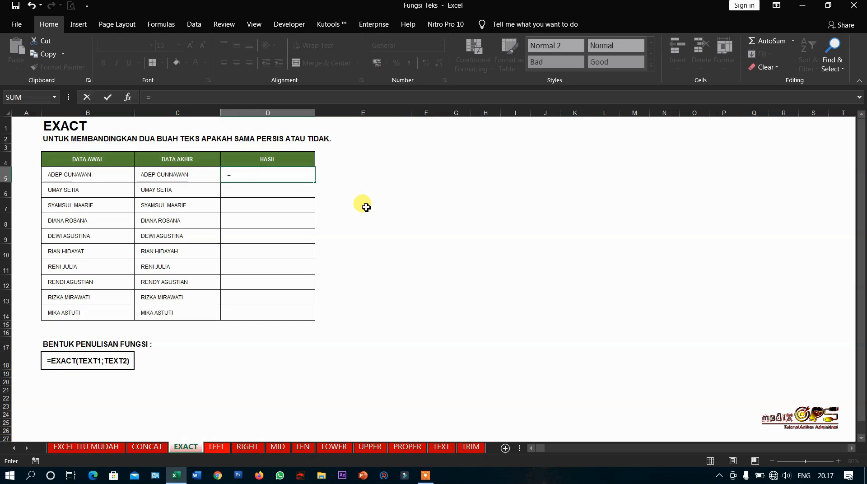
{"action": "type", "text": "EXAC"}
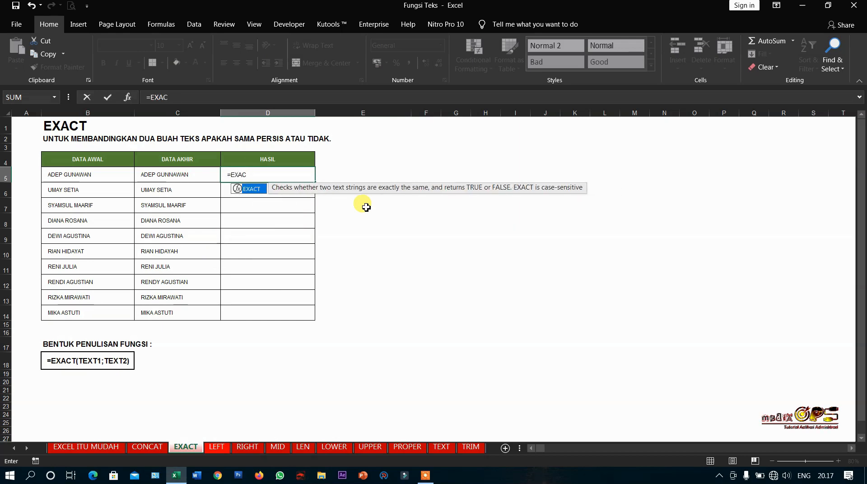
{"action": "type", "text": "T("}
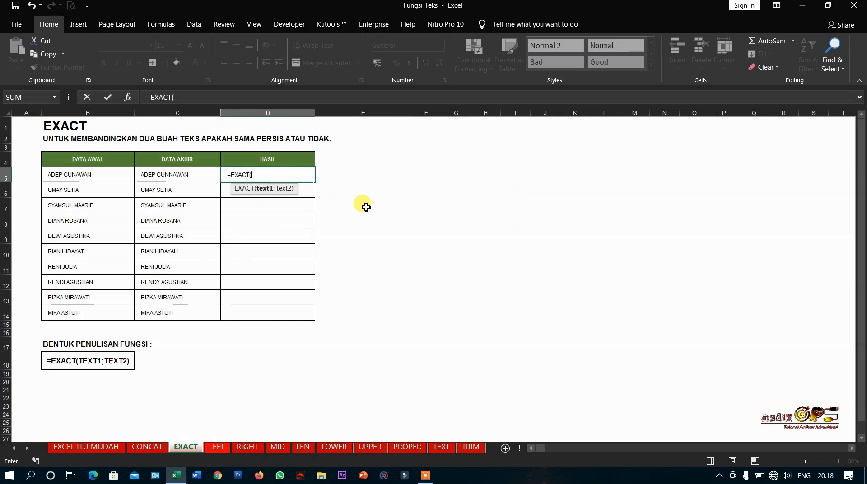
{"action": "left_click", "coordinate": [105, 177]}
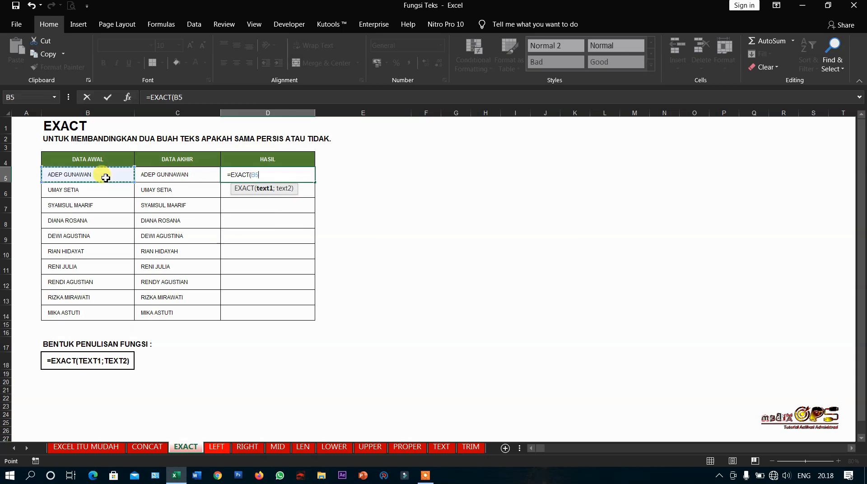
{"action": "type", "text": ";"}
{"action": "left_click", "coordinate": [169, 177]}
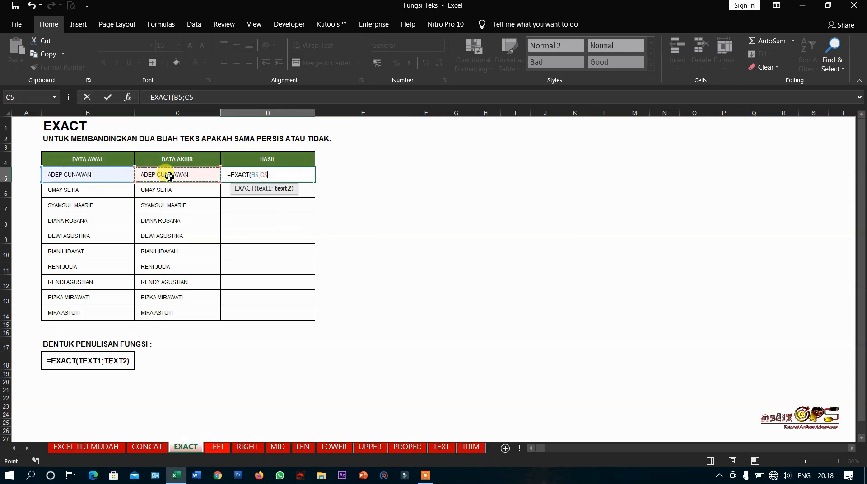
{"action": "type", "text": ")"}
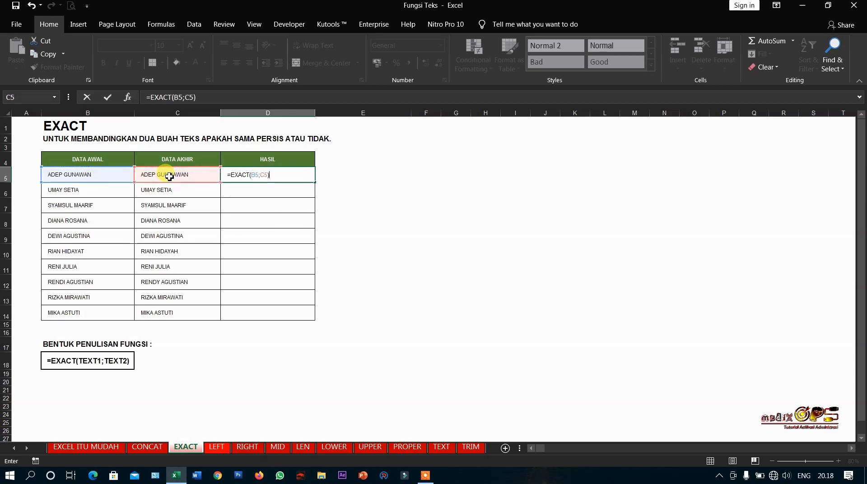
{"action": "key", "text": "Return"}
Fill the EXACT formula from D5 down the HASIL column through row 14
{"action": "left_click", "coordinate": [233, 174]}
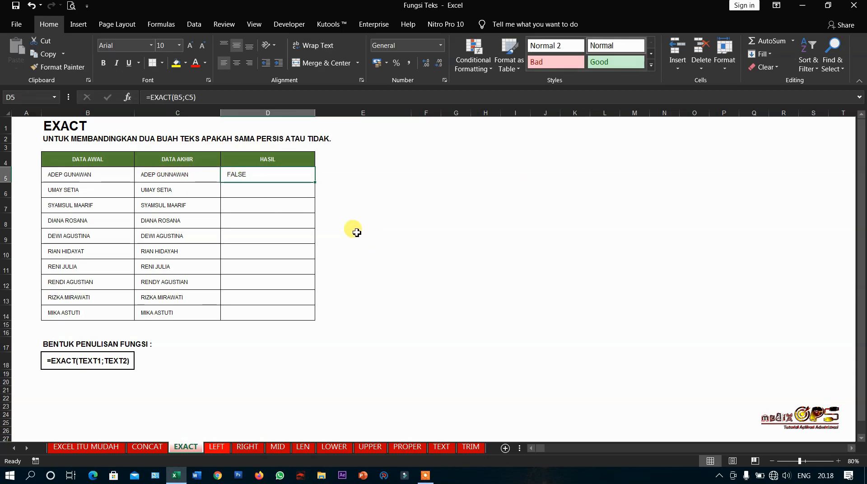
{"action": "left_click_drag", "start_coordinate": [318, 184], "coordinate": [315, 318]}
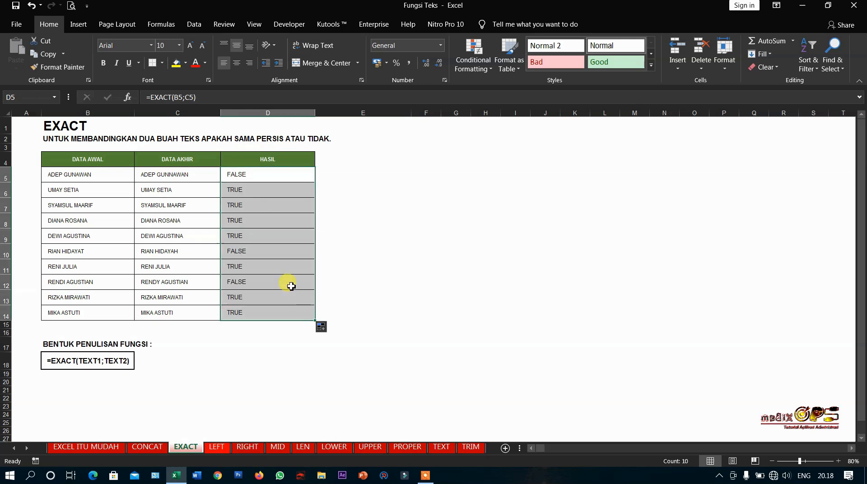
{"action": "left_click", "coordinate": [255, 187]}
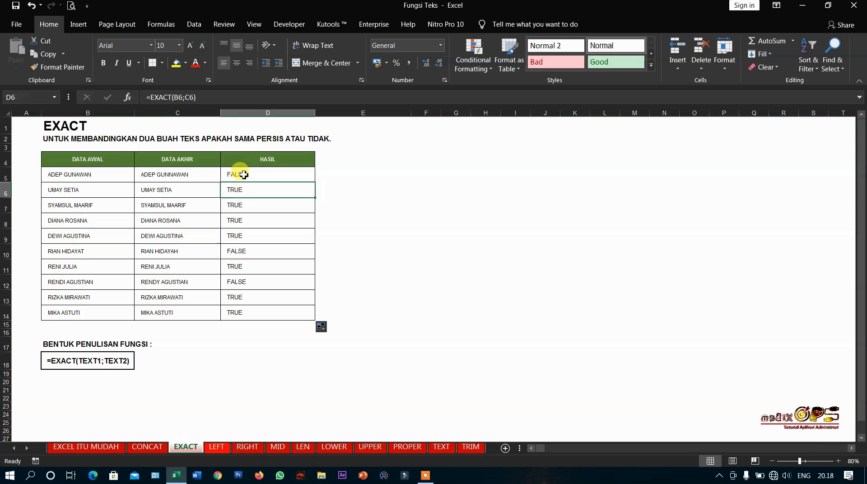
Check the EXACT results in D5 and D6 against the DATA AWAL and DATA AKHIR texts in their rows
{"action": "left_click", "coordinate": [243, 174]}
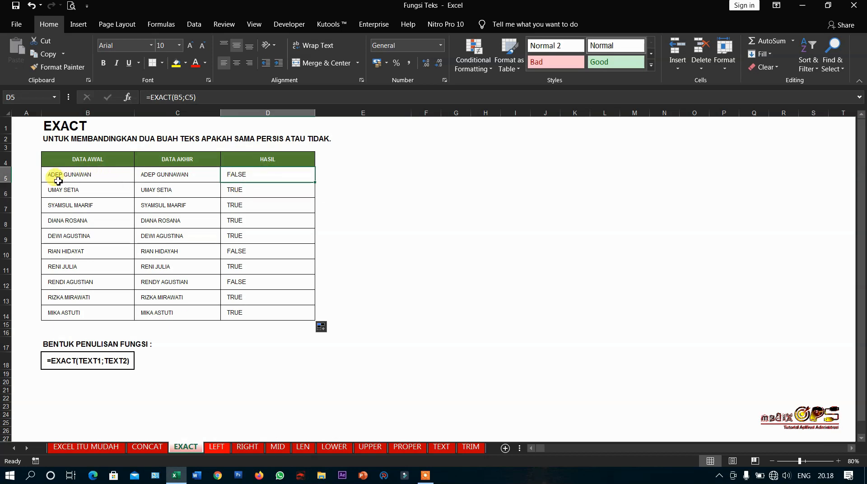
{"action": "left_click", "coordinate": [167, 176]}
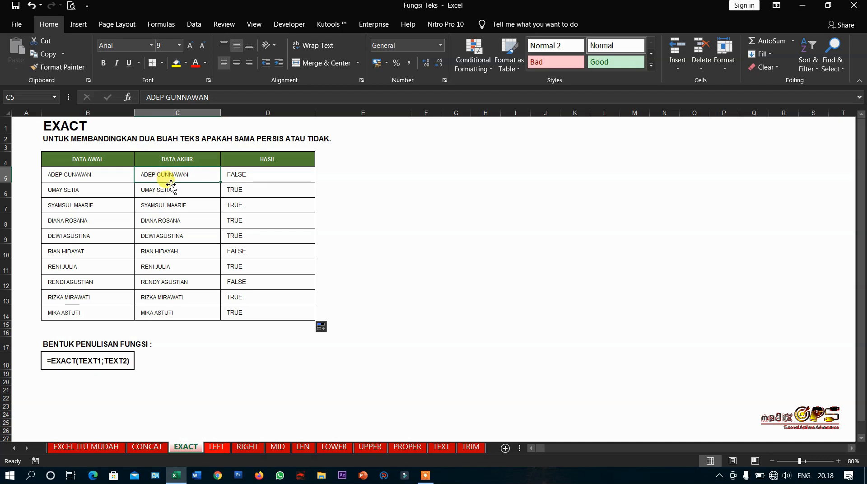
{"action": "left_click", "coordinate": [249, 175]}
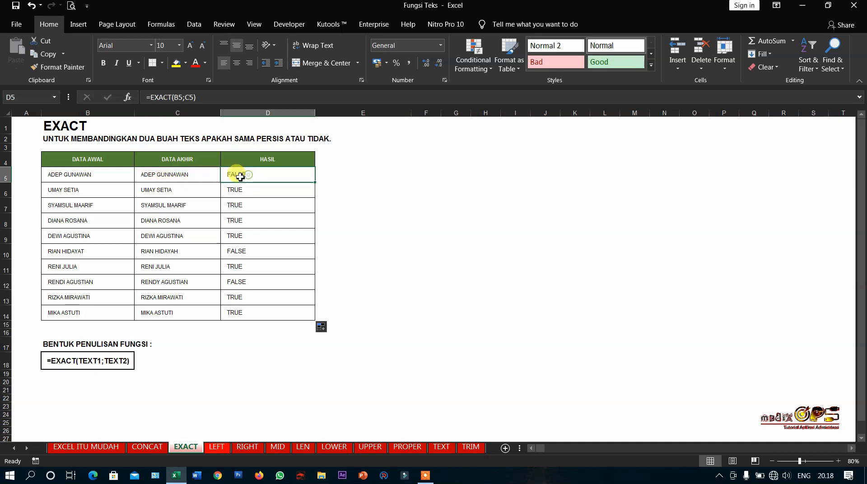
{"action": "left_click", "coordinate": [128, 174]}
{"action": "left_click", "coordinate": [127, 188]}
{"action": "left_click", "coordinate": [154, 188]}
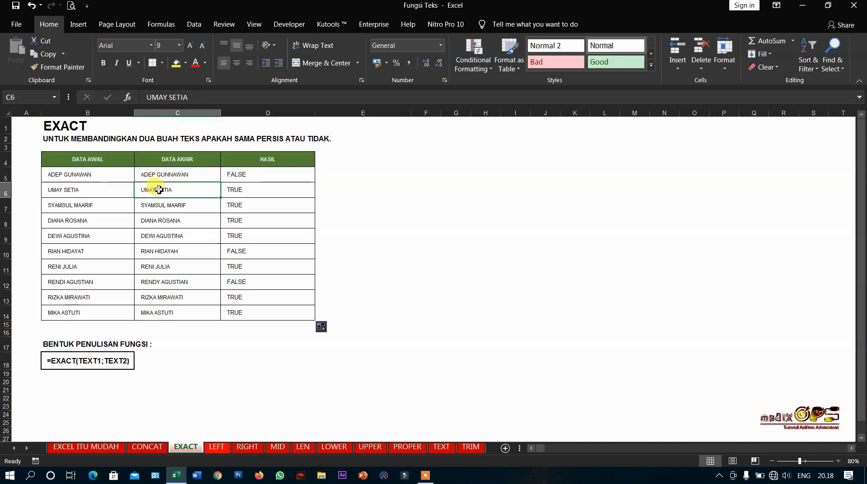
{"action": "left_click", "coordinate": [265, 190]}
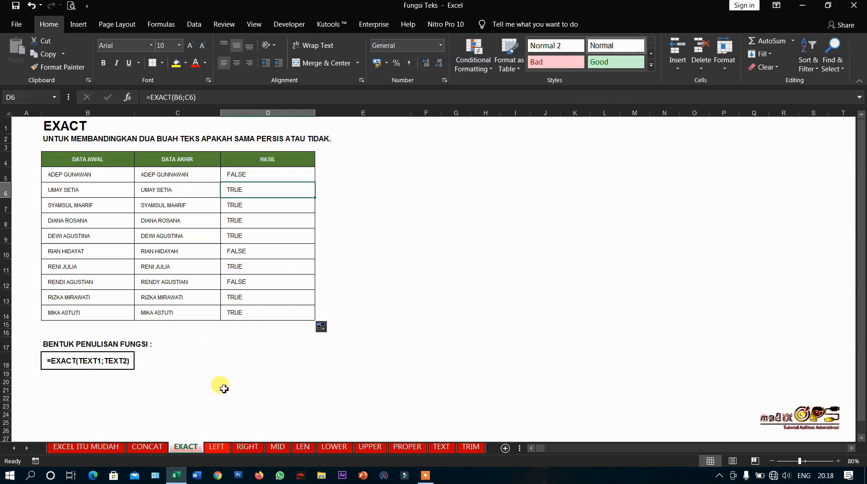
Switch to the LEFT sheet and enter =LEFT(B6;2) in cell C6 to extract the first two characters
{"action": "left_click", "coordinate": [217, 447]}
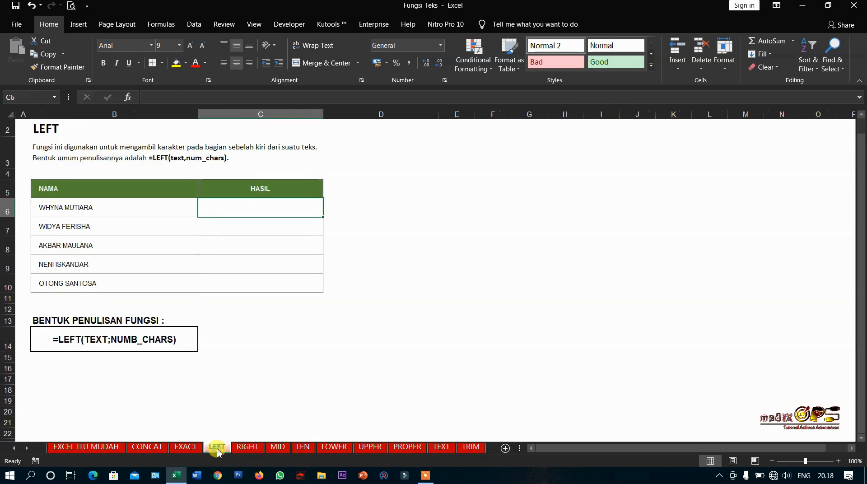
{"action": "left_click", "coordinate": [221, 318]}
{"action": "left_click", "coordinate": [247, 217]}
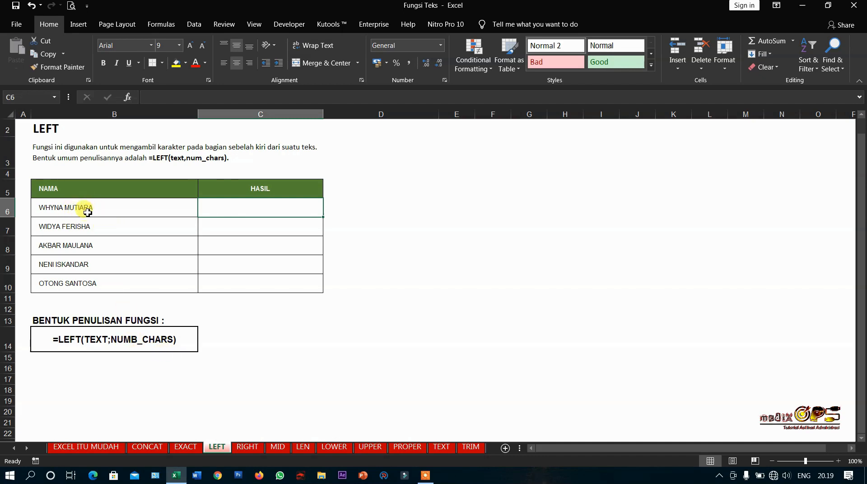
{"action": "left_click", "coordinate": [210, 209]}
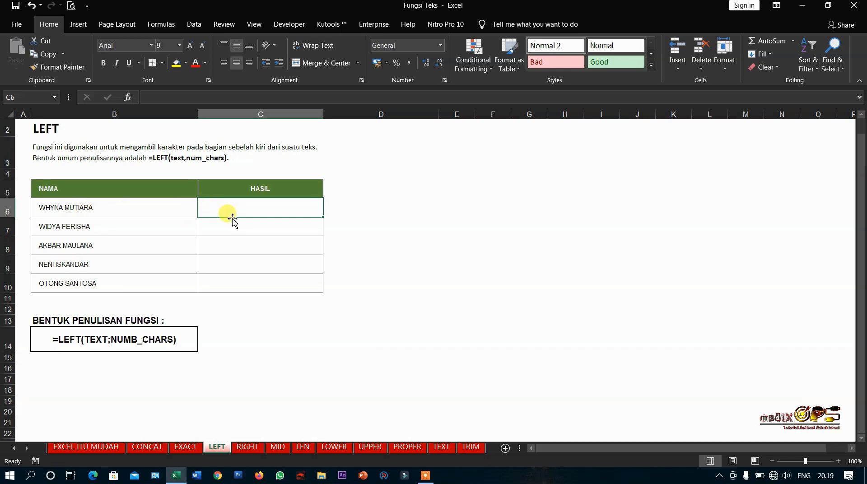
{"action": "type", "text": "=LEF"}
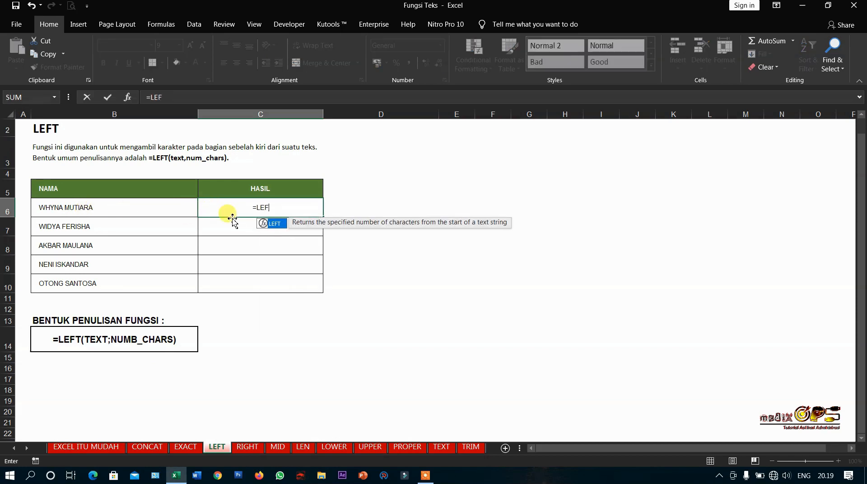
{"action": "type", "text": "T("}
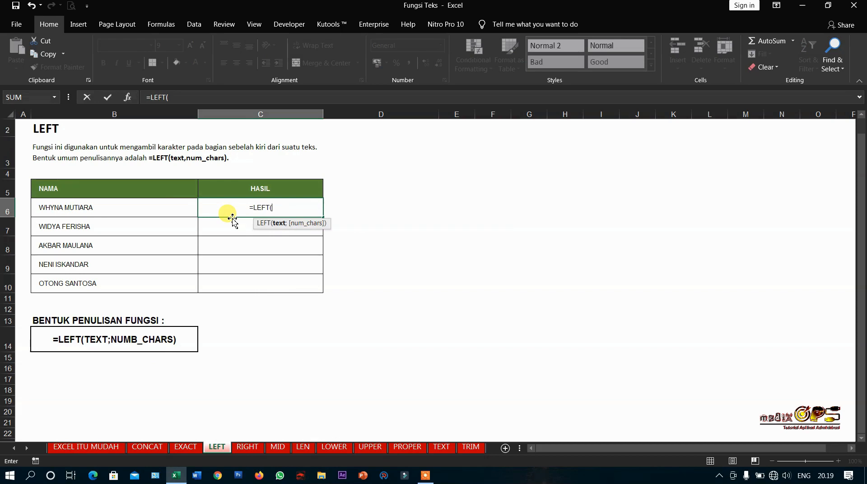
{"action": "left_click", "coordinate": [155, 211]}
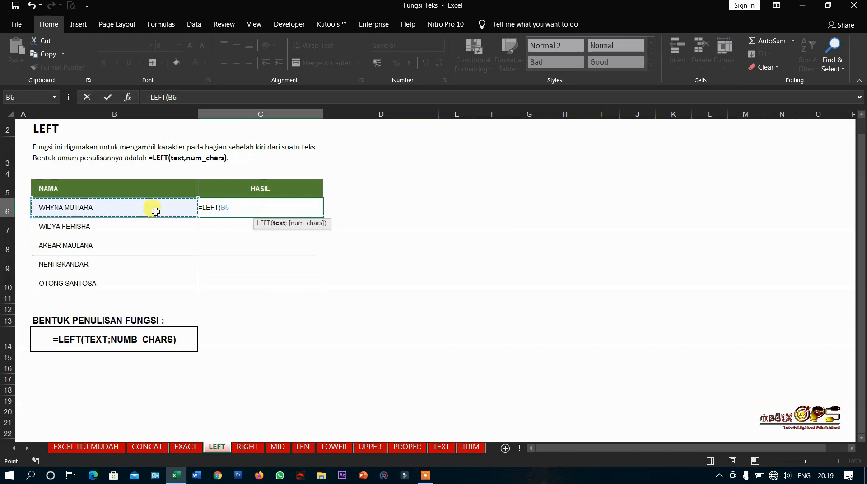
{"action": "type", "text": ";2"}
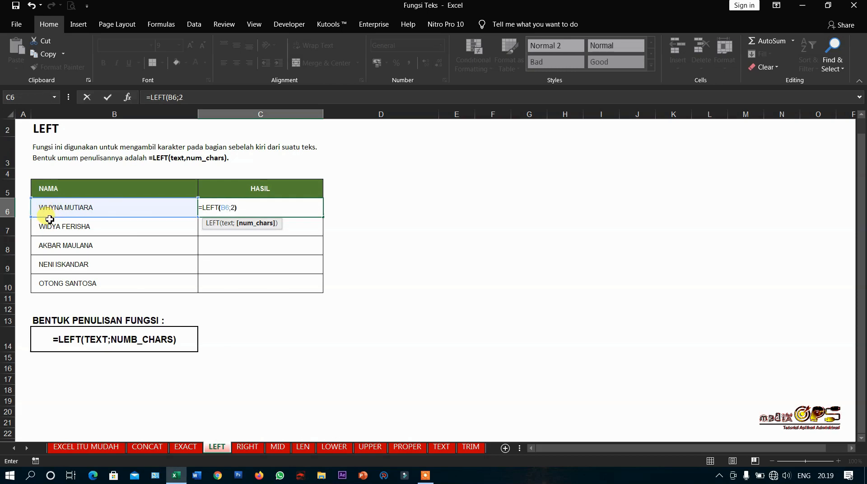
{"action": "key", "text": "Return"}
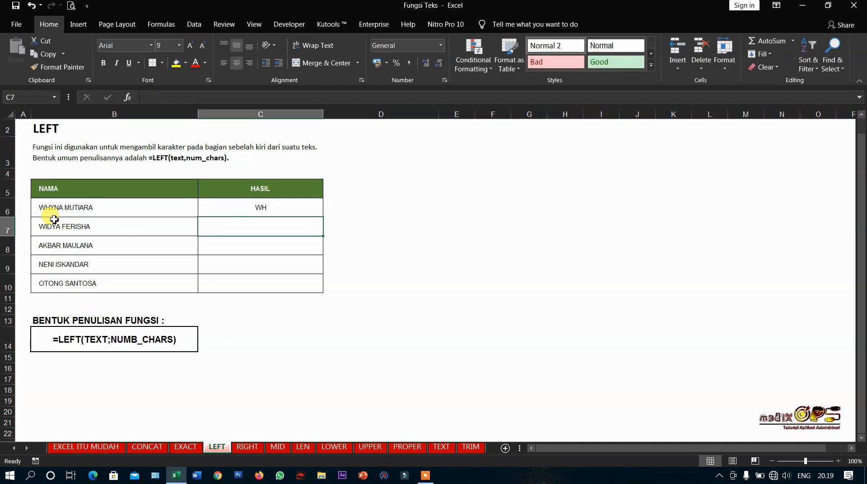
{"action": "left_click", "coordinate": [260, 205]}
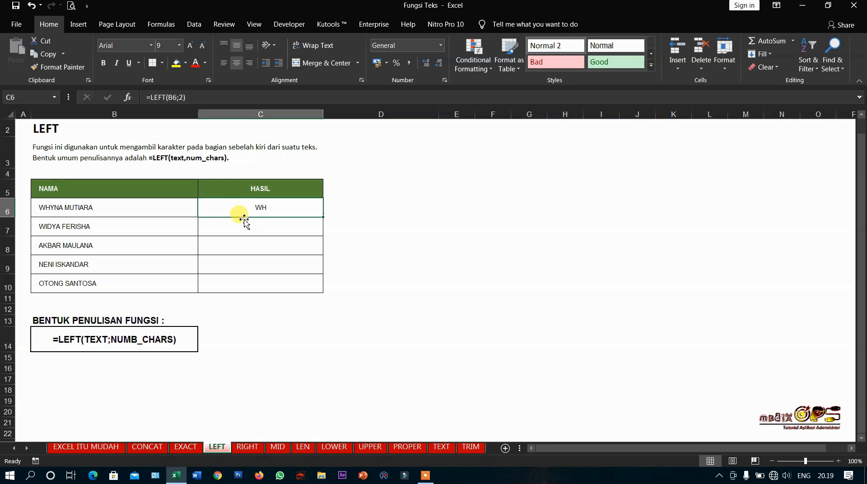
{"action": "left_click", "coordinate": [180, 97]}
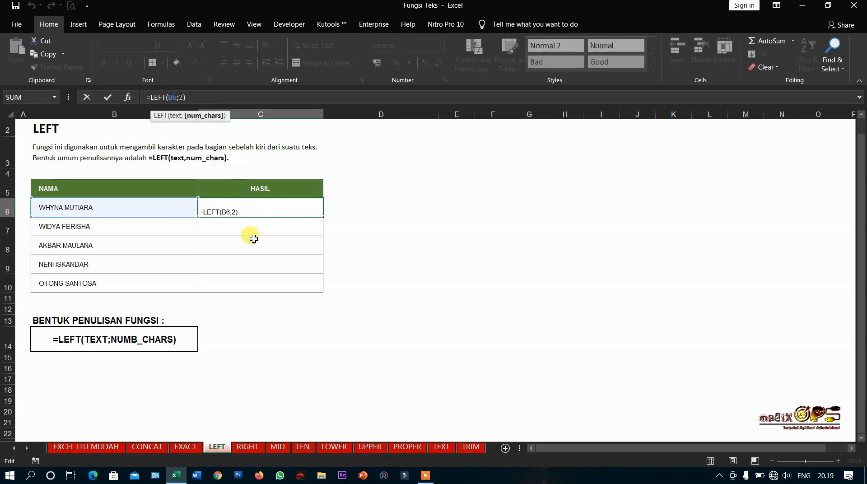
{"action": "key", "text": "BackSpace"}
{"action": "left_click", "coordinate": [231, 229]}
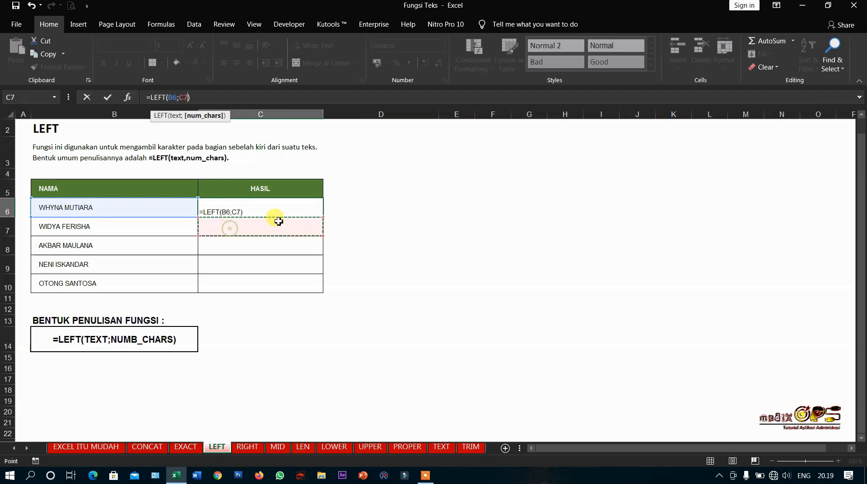
{"action": "key", "text": "Escape"}
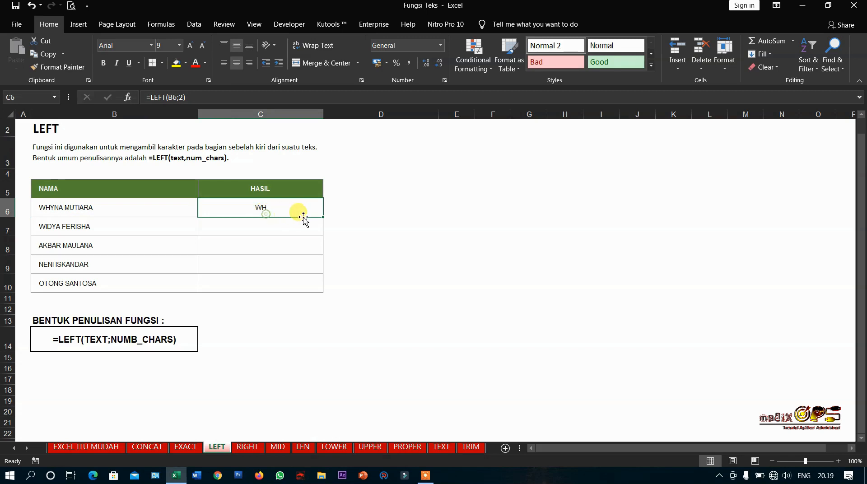
Fill the LEFT formula from C6 down through C10 and review the filled HASIL cells
{"action": "left_click_drag", "start_coordinate": [322, 225], "coordinate": [309, 276]}
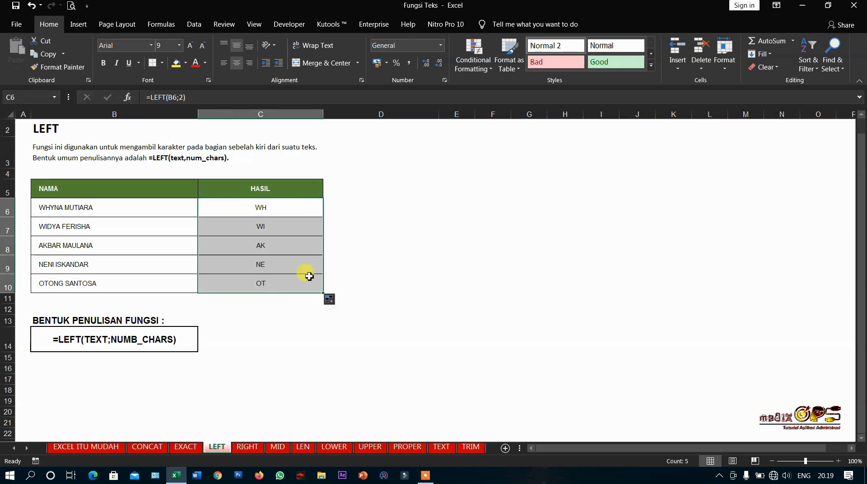
{"action": "left_click", "coordinate": [277, 231]}
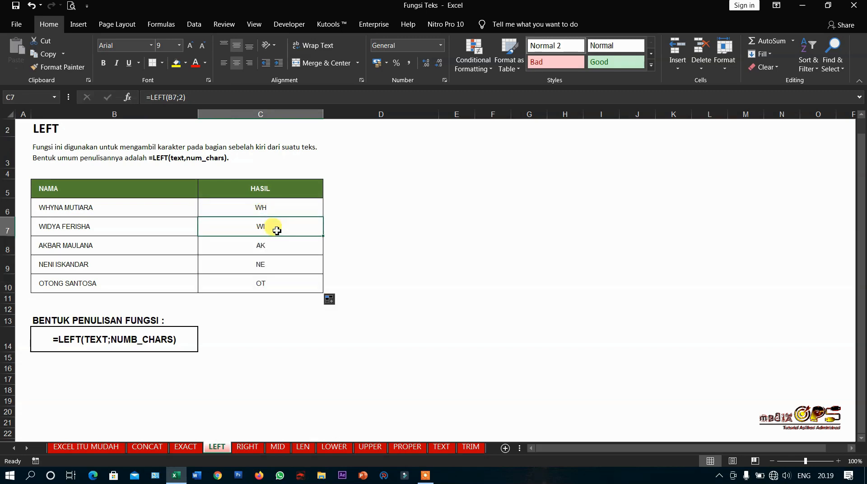
{"action": "left_click", "coordinate": [278, 207]}
{"action": "left_click", "coordinate": [277, 225]}
{"action": "left_click", "coordinate": [273, 250]}
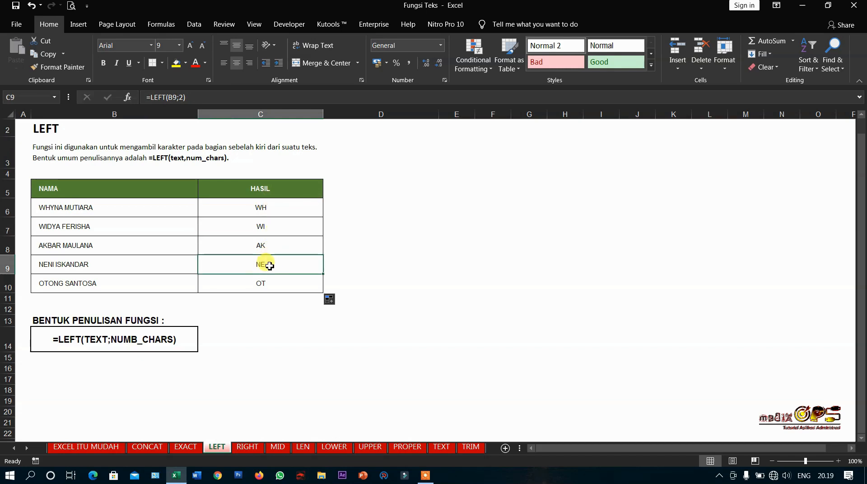
{"action": "left_click", "coordinate": [265, 285]}
{"action": "left_click", "coordinate": [262, 210]}
Change the LEFT formula in C7 to extract the first three characters and compare it with the text in B7
{"action": "left_click", "coordinate": [264, 229]}
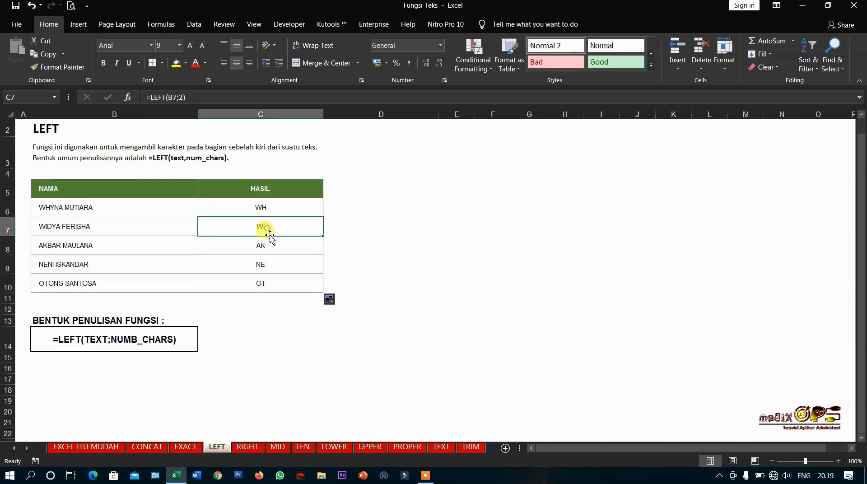
{"action": "left_click", "coordinate": [180, 96]}
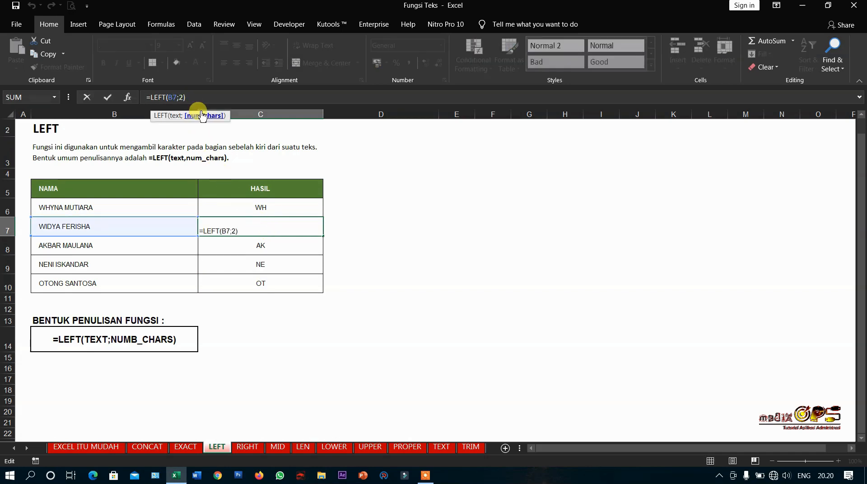
{"action": "key", "text": "BackSpace"}
{"action": "key", "text": "Return"}
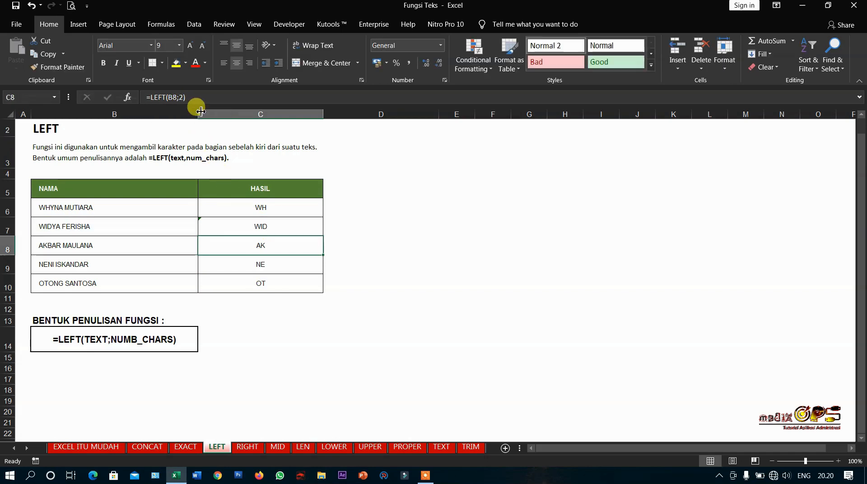
{"action": "left_click", "coordinate": [69, 228]}
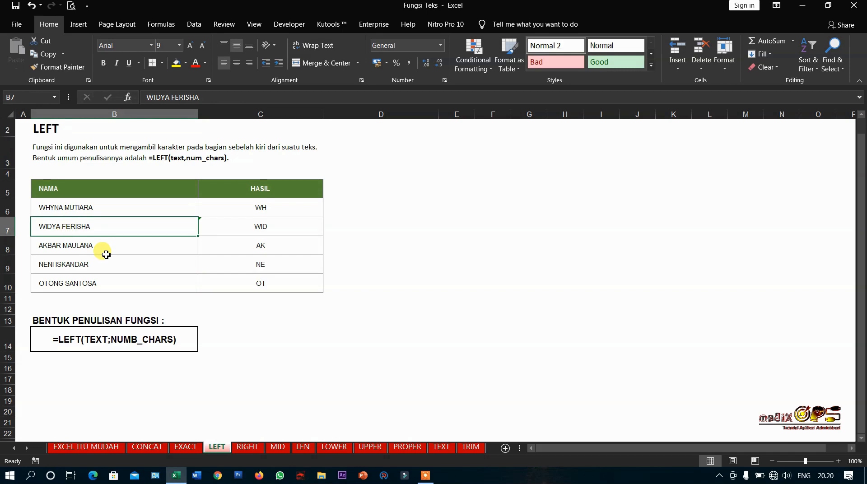
{"action": "left_click", "coordinate": [233, 247]}
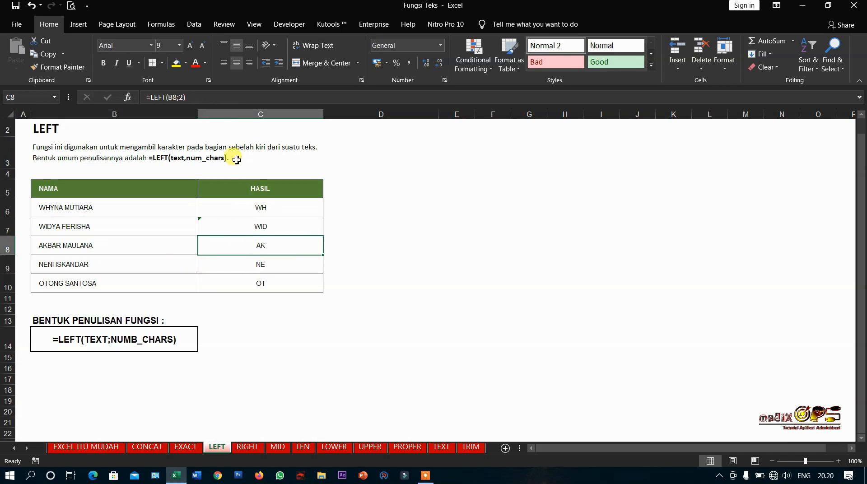
Change the LEFT formula in C8 to extract the first four characters and recheck the cell
{"action": "left_click", "coordinate": [183, 98]}
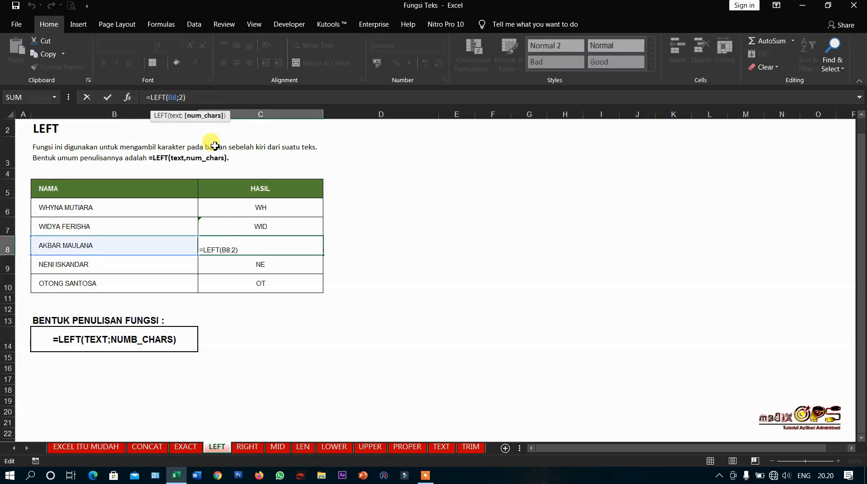
{"action": "key", "text": "BackSpace"}
{"action": "type", "text": "4"}
{"action": "key", "text": "Return"}
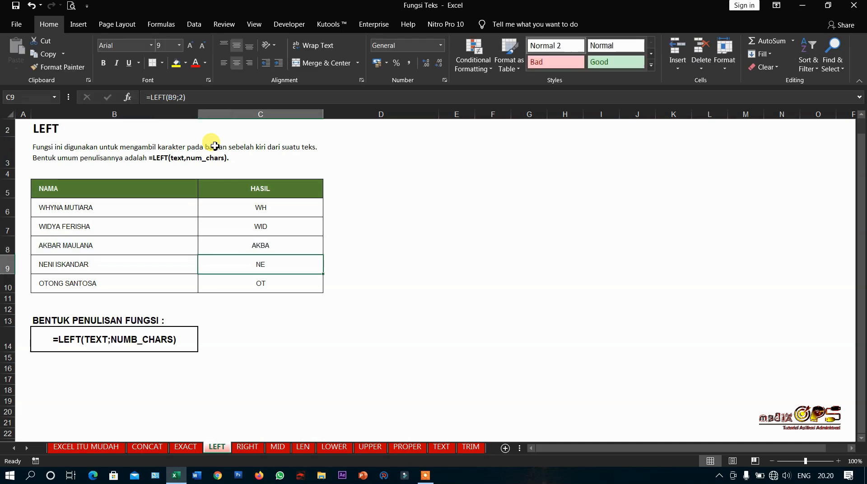
{"action": "left_click", "coordinate": [272, 246]}
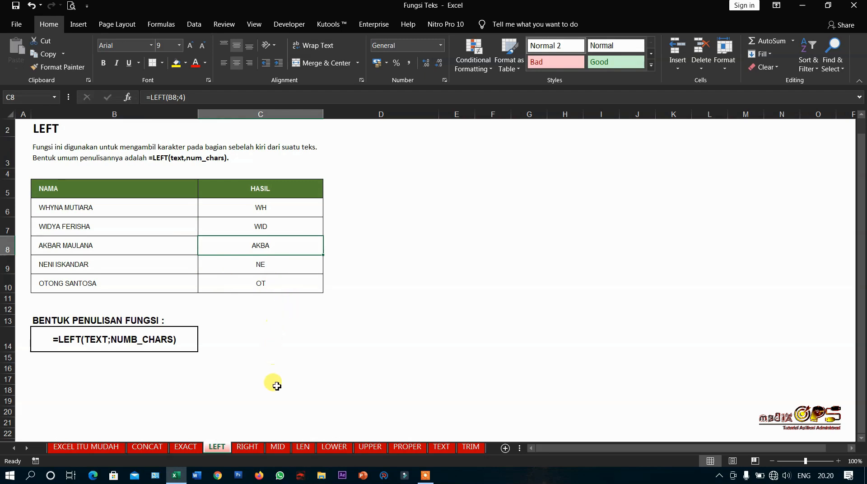
Switch to the RIGHT sheet and enter =RIGHT(B6;2) in cell C6 to extract the last two characters
{"action": "left_click", "coordinate": [247, 448]}
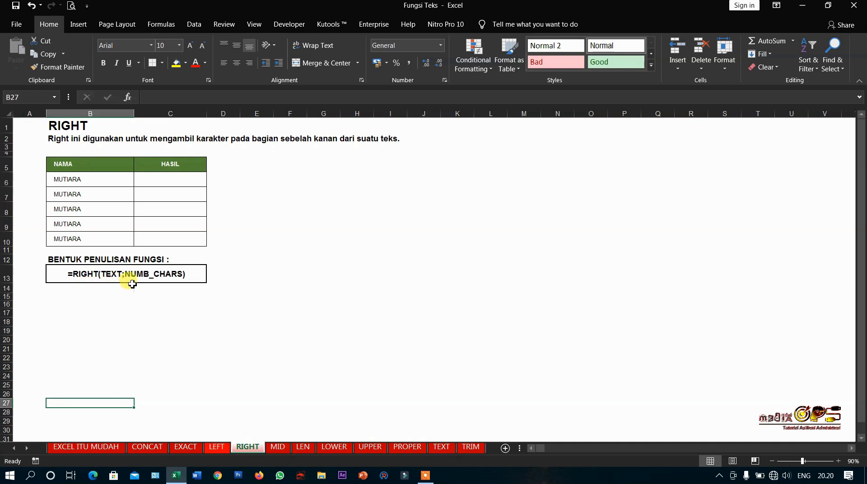
{"action": "left_click", "coordinate": [170, 179]}
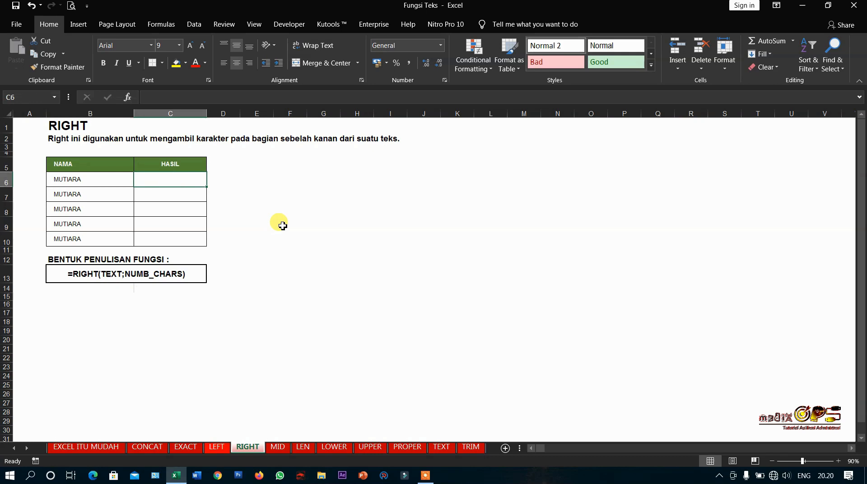
{"action": "type", "text": "=R"}
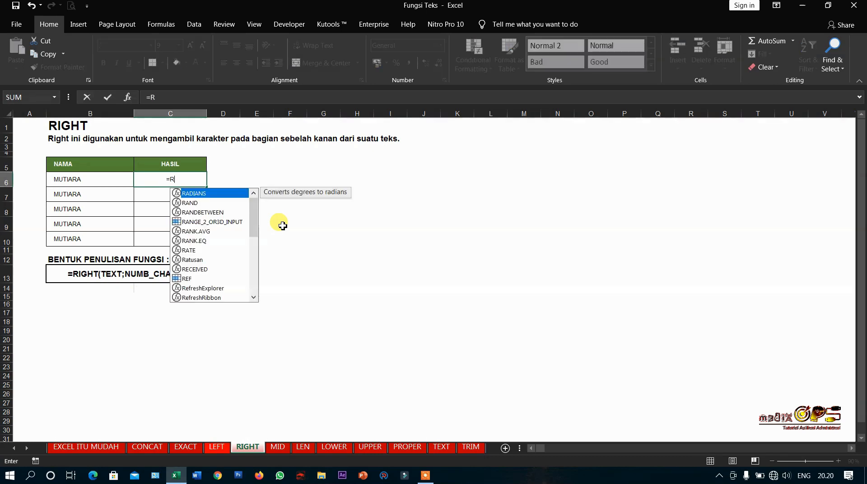
{"action": "type", "text": "IGHT"}
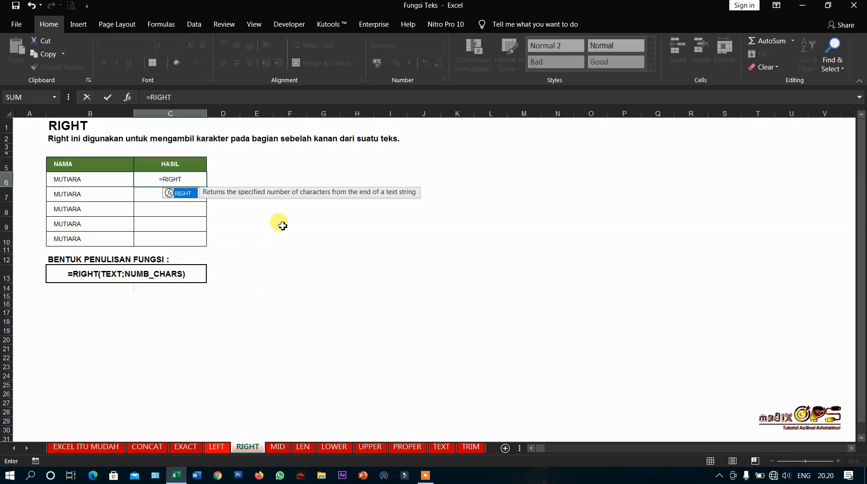
{"action": "type", "text": "("}
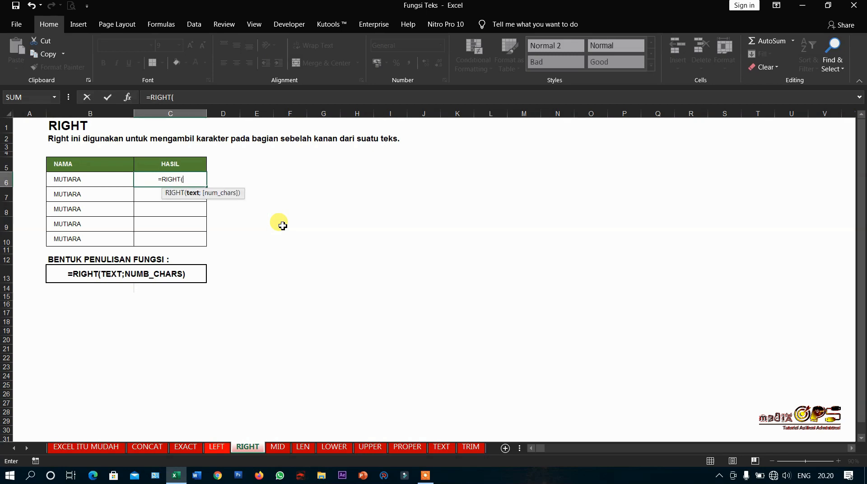
{"action": "left_click", "coordinate": [94, 181]}
{"action": "type", "text": ";"}
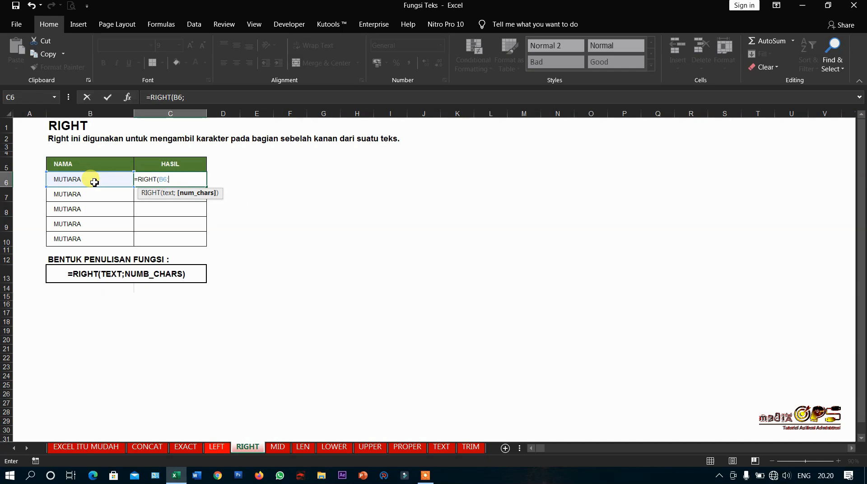
{"action": "type", "text": "2)"}
{"action": "key", "text": "Return"}
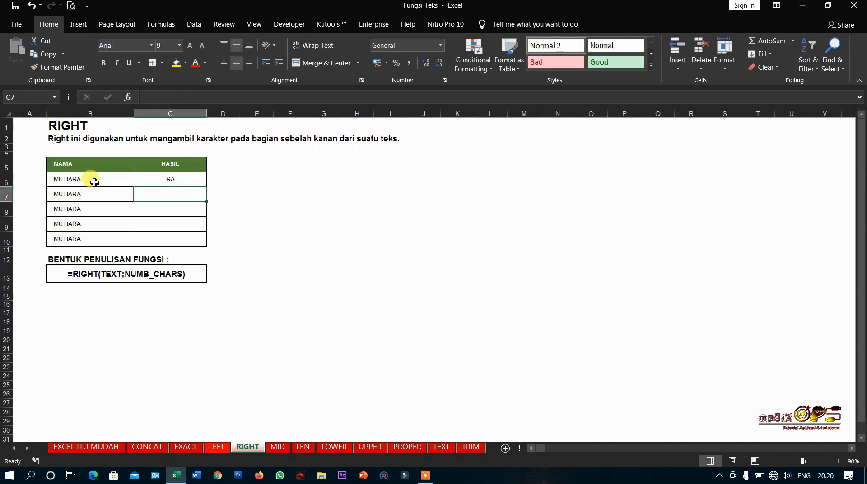
Fill the RIGHT formula from C6 down through C10, and change the one in C7 to extract the last three characters
{"action": "left_click", "coordinate": [176, 180]}
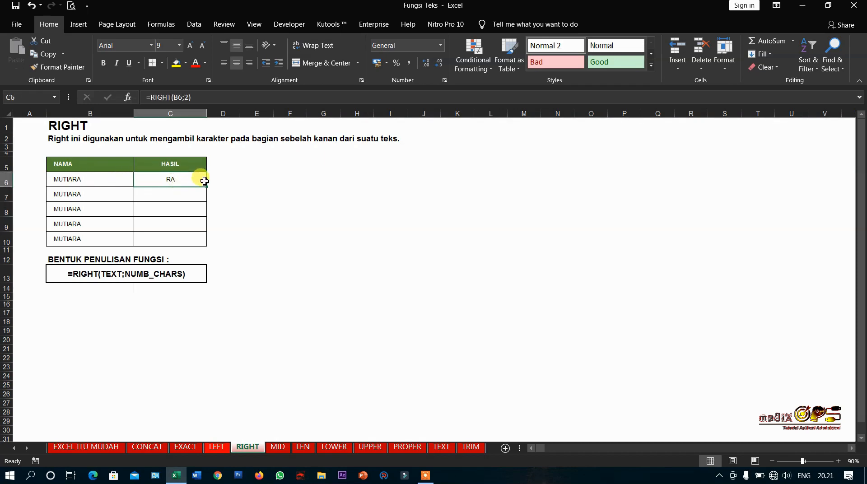
{"action": "left_click_drag", "start_coordinate": [206, 186], "coordinate": [206, 238]}
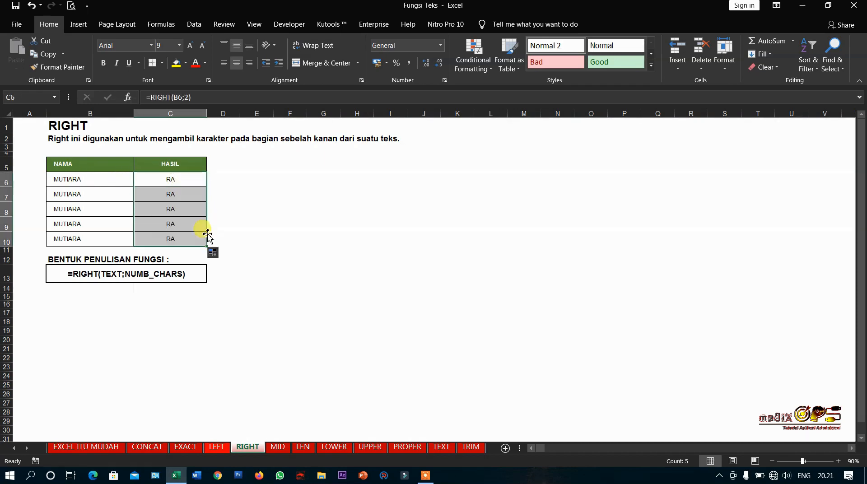
{"action": "left_click", "coordinate": [178, 194]}
{"action": "left_click", "coordinate": [186, 97]}
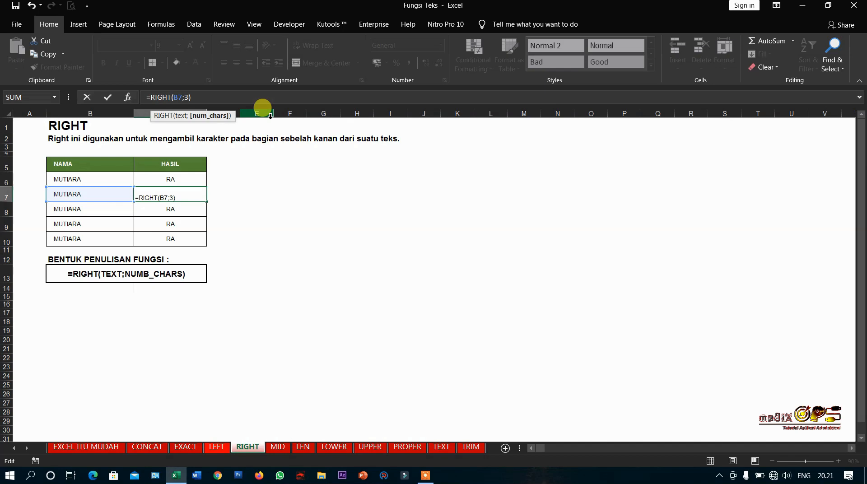
{"action": "key", "text": "Return"}
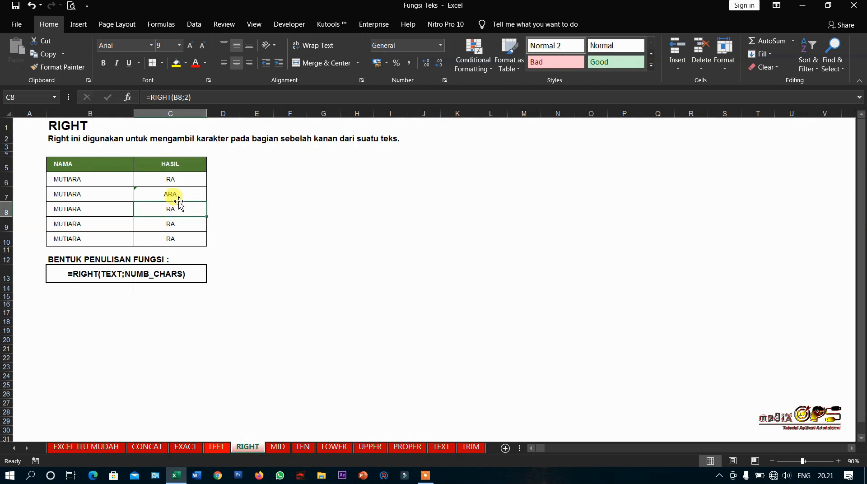
Switch to the MID sheet and enter =MID(B6;4;2) in cell C6 to extract two characters starting at the fourth
{"action": "left_click", "coordinate": [271, 448]}
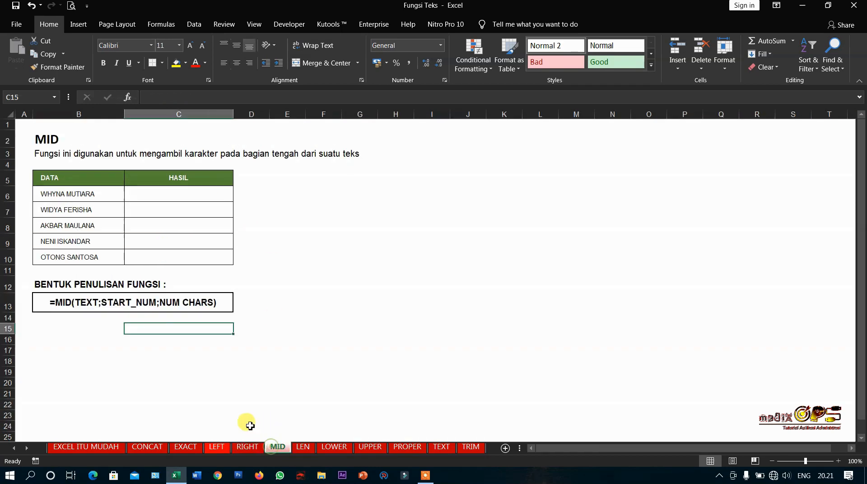
{"action": "left_click", "coordinate": [119, 198]}
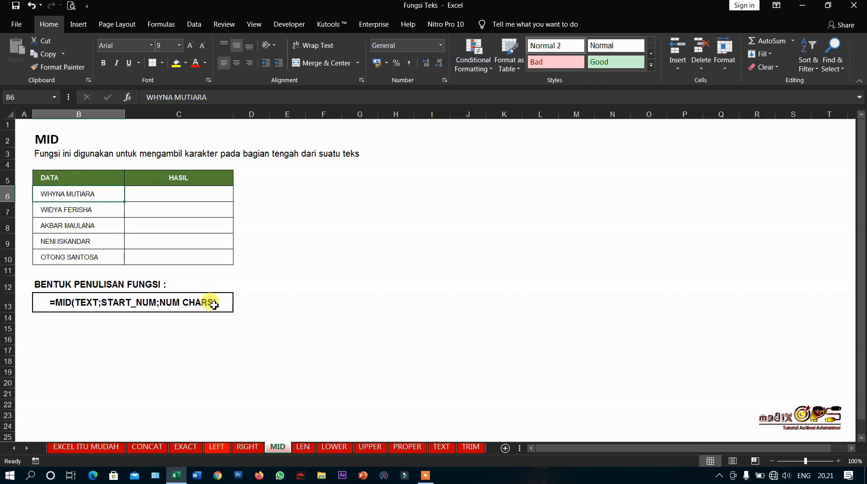
{"action": "left_click", "coordinate": [168, 193]}
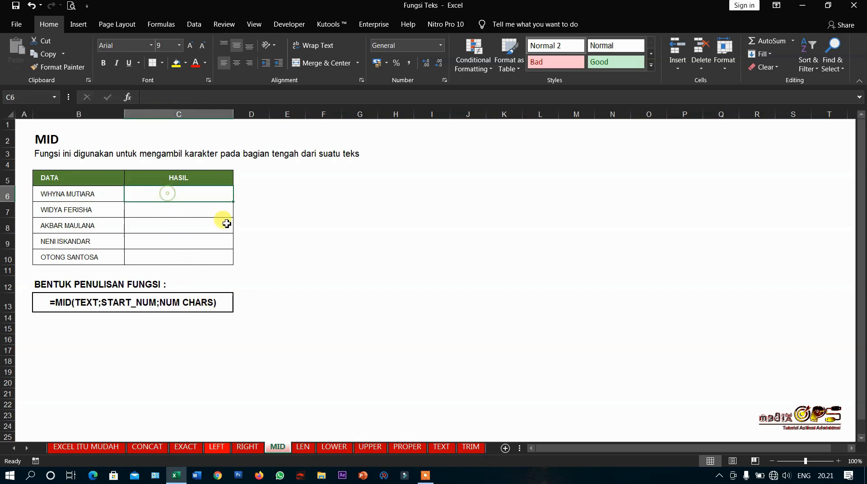
{"action": "type", "text": "="}
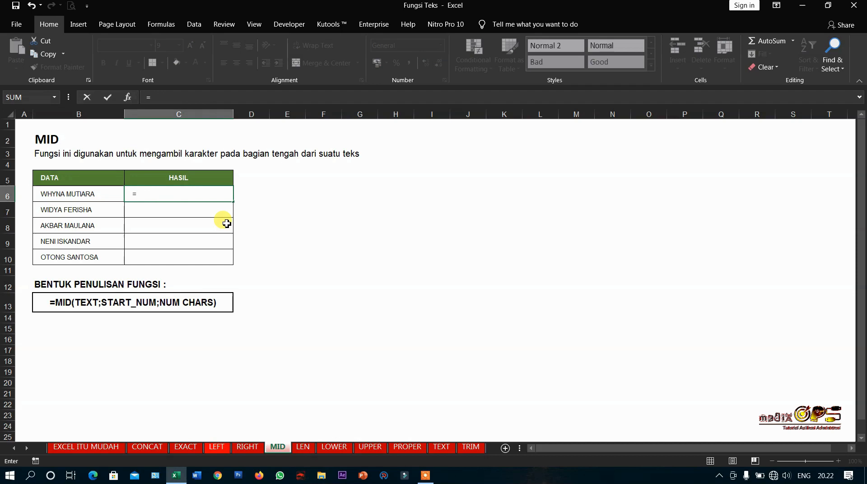
{"action": "type", "text": "MID("}
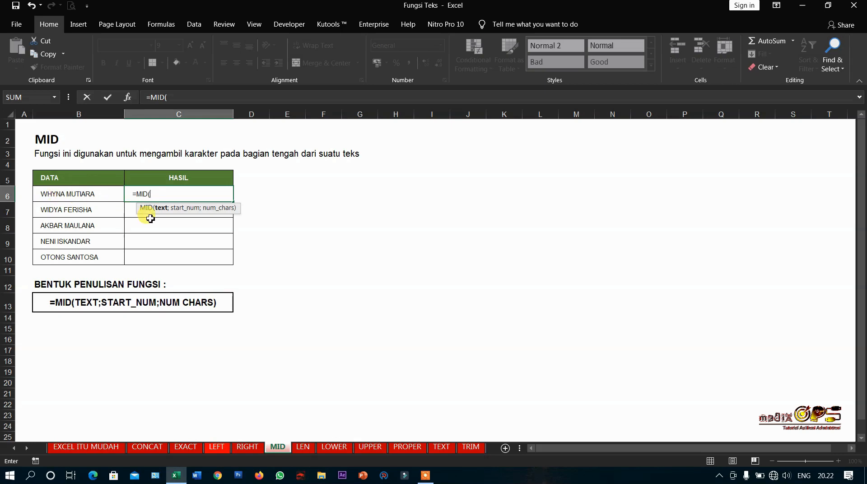
{"action": "left_click", "coordinate": [83, 194]}
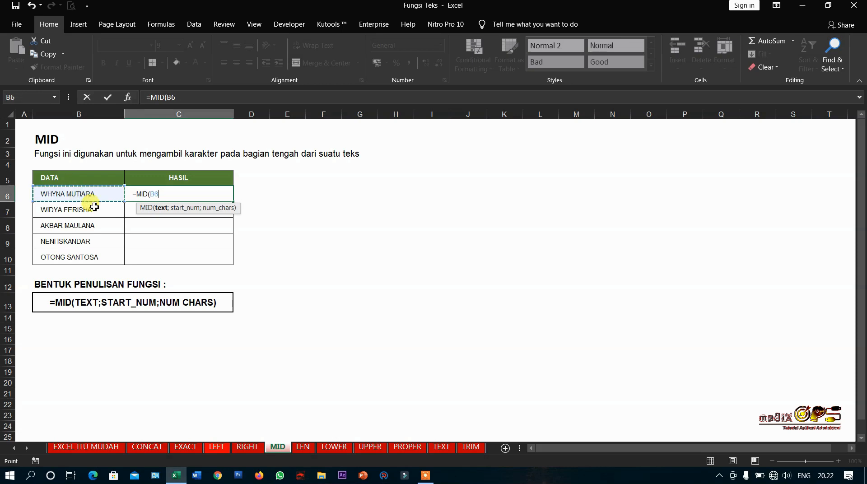
{"action": "type", "text": ";4"}
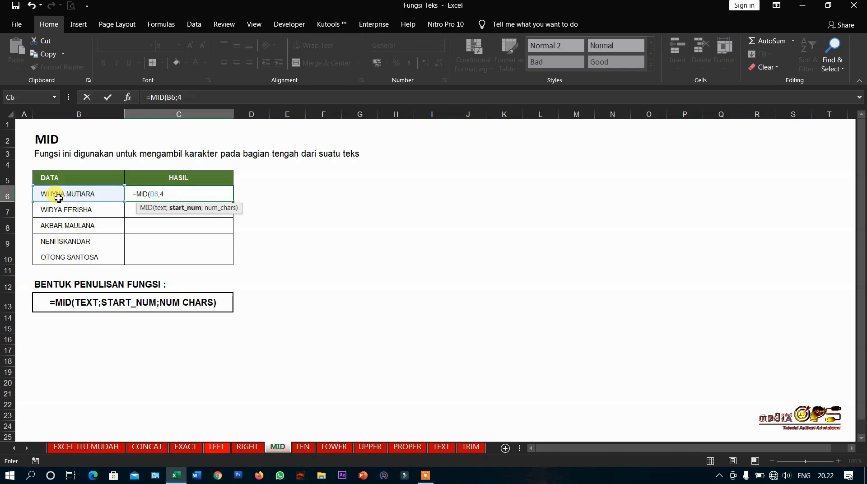
{"action": "type", "text": ";"}
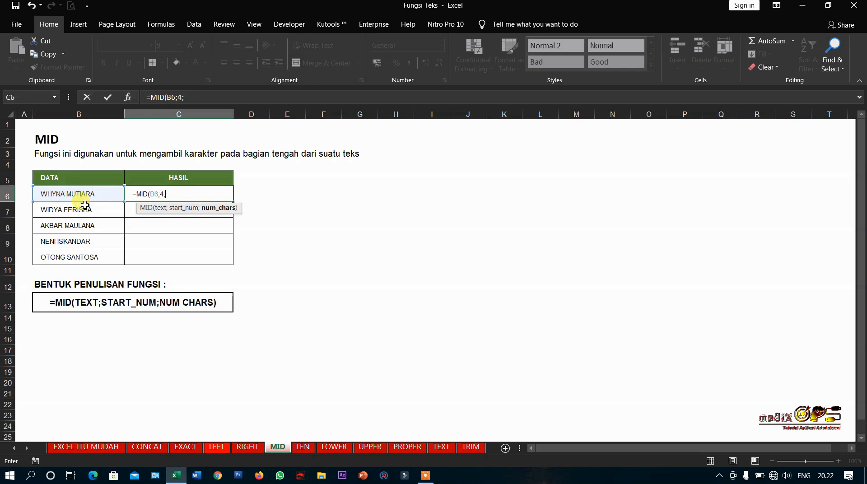
{"action": "type", "text": "2)"}
{"action": "key", "text": "Return"}
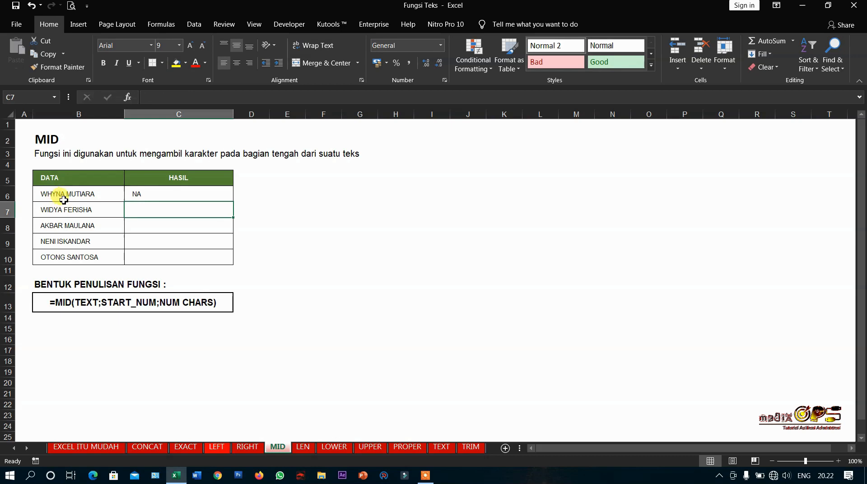
Fill the MID formula from C6 down through C10 and review the results in C7 and C9
{"action": "left_click", "coordinate": [151, 194]}
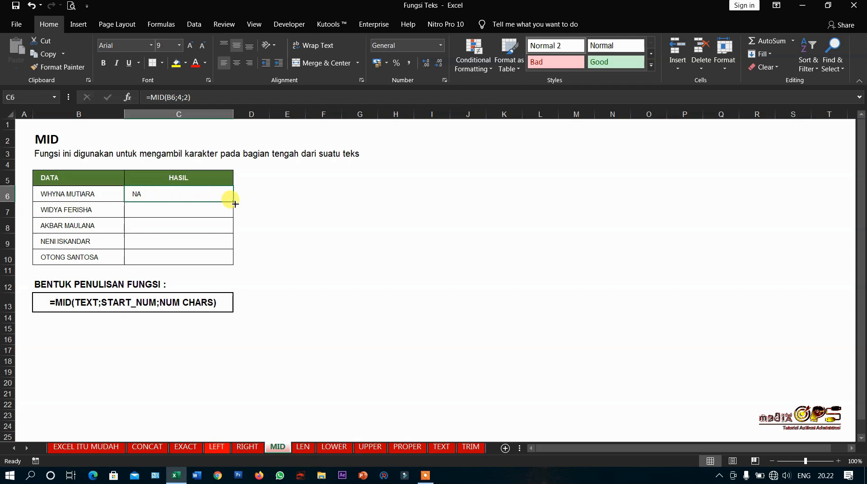
{"action": "left_click_drag", "start_coordinate": [233, 202], "coordinate": [231, 262]}
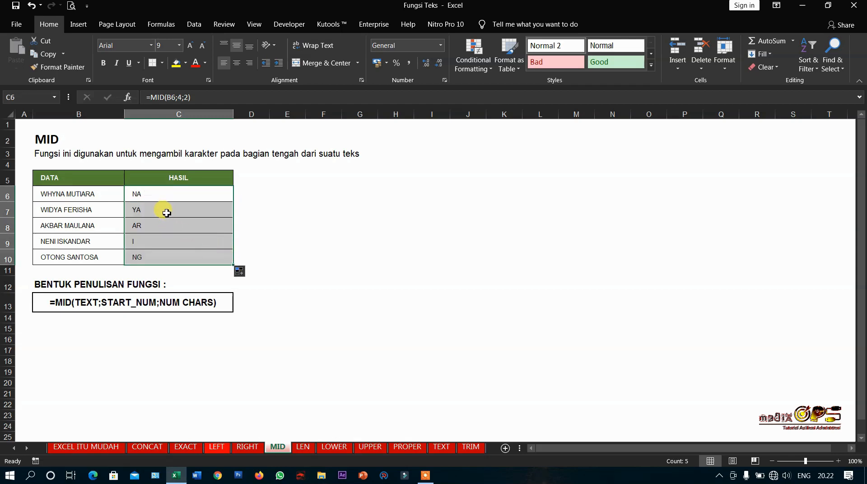
{"action": "left_click", "coordinate": [166, 212]}
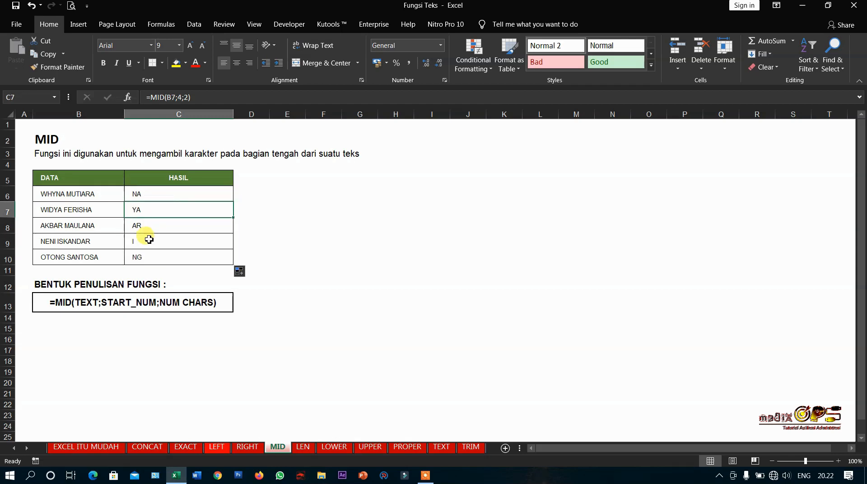
{"action": "left_click", "coordinate": [149, 239]}
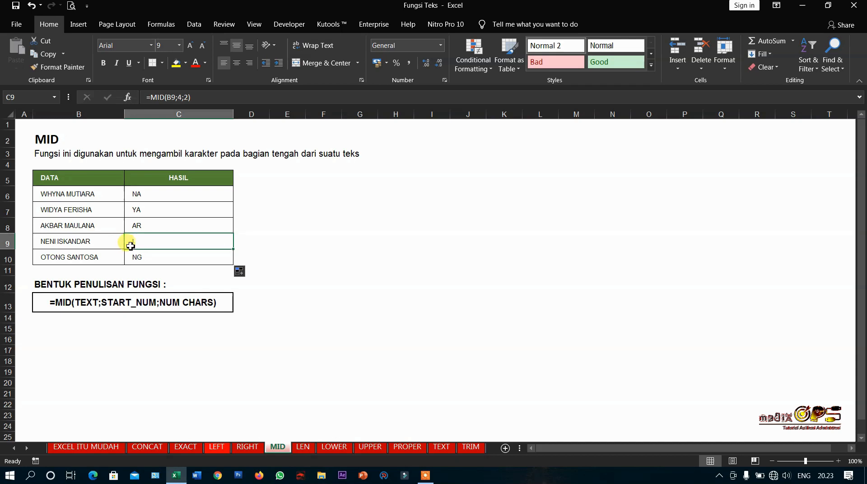
Change the MID formula in C10 to =MID(B10;4;4) so it extracts four characters, and recheck the cell
{"action": "left_click", "coordinate": [152, 255]}
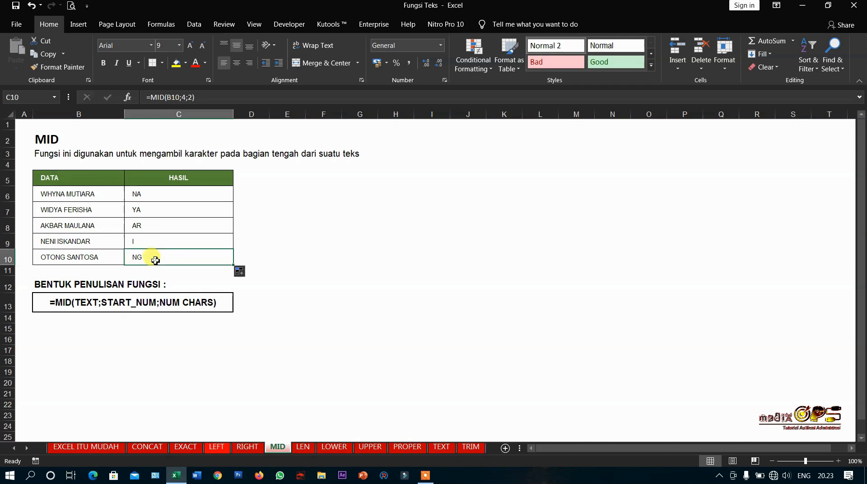
{"action": "left_click", "coordinate": [184, 97]}
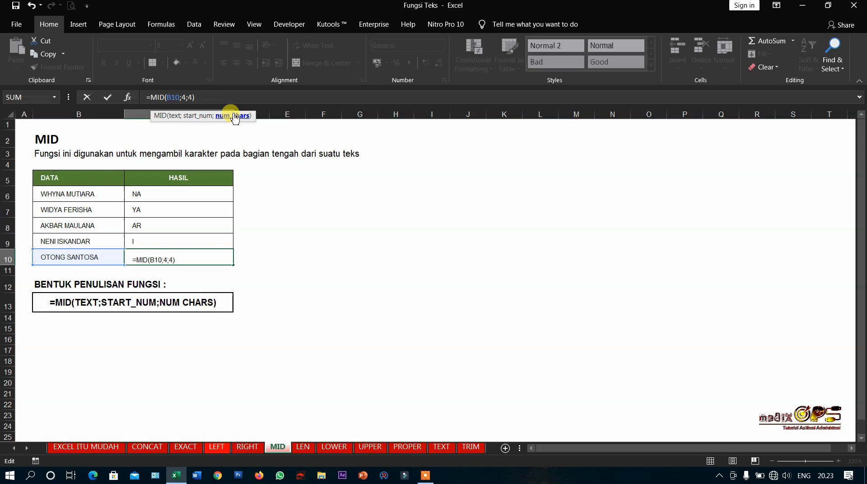
{"action": "key", "text": "Return"}
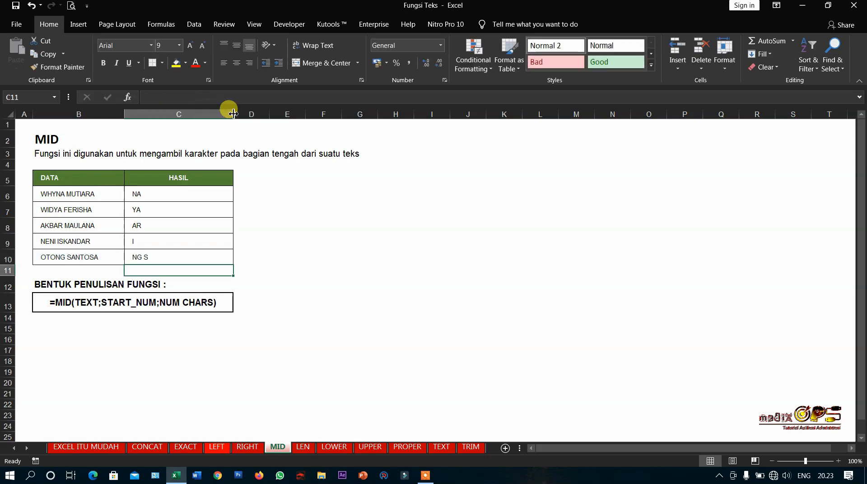
{"action": "left_click", "coordinate": [168, 254]}
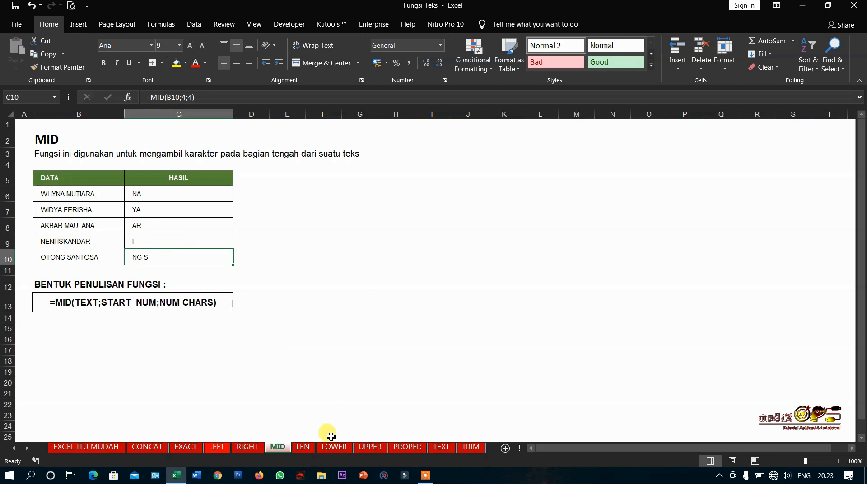
Switch to the LEN sheet and enter =LEN(B5) in cell C5 to count the characters in B5
{"action": "left_click", "coordinate": [305, 447]}
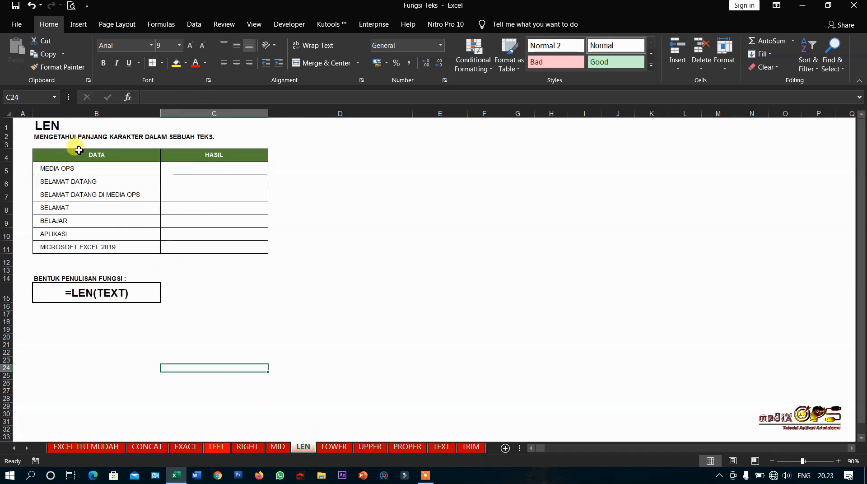
{"action": "left_click", "coordinate": [54, 137]}
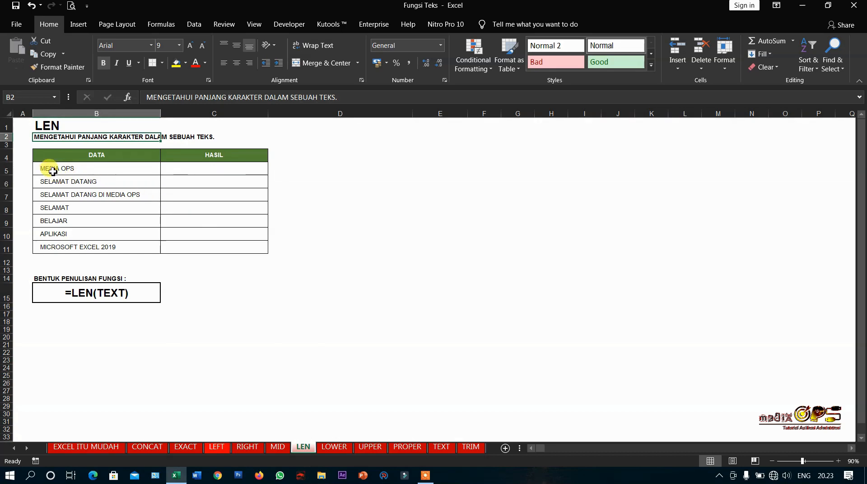
{"action": "left_click", "coordinate": [197, 173]}
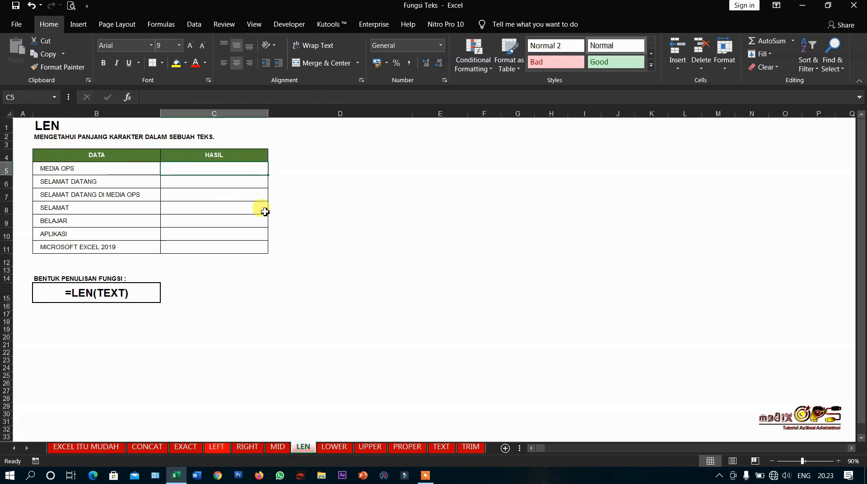
{"action": "type", "text": "=LEN"}
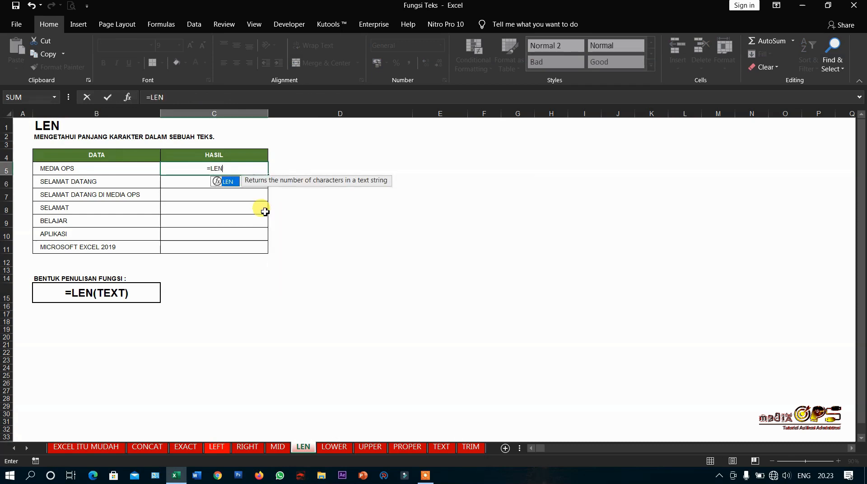
{"action": "type", "text": "("}
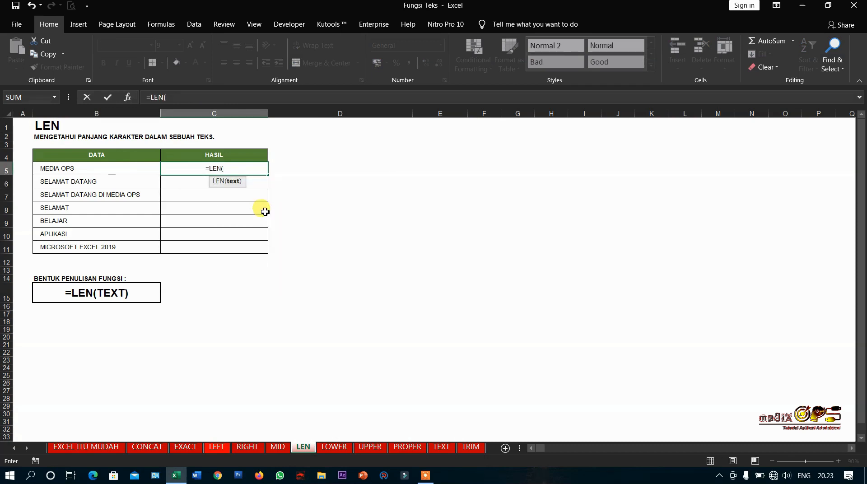
{"action": "left_click", "coordinate": [133, 167]}
{"action": "type", "text": ")"}
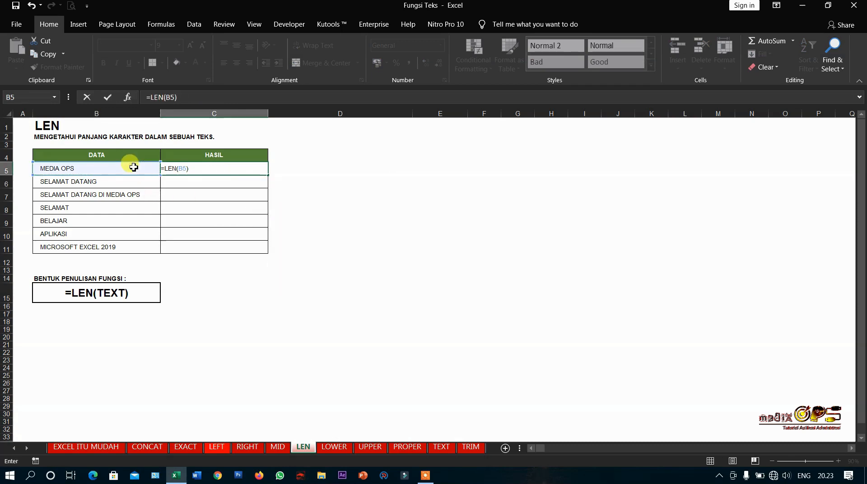
{"action": "key", "text": "Return"}
Fill the LEN formula from C5 down through C11 and check the formula in C7
{"action": "left_click", "coordinate": [217, 170]}
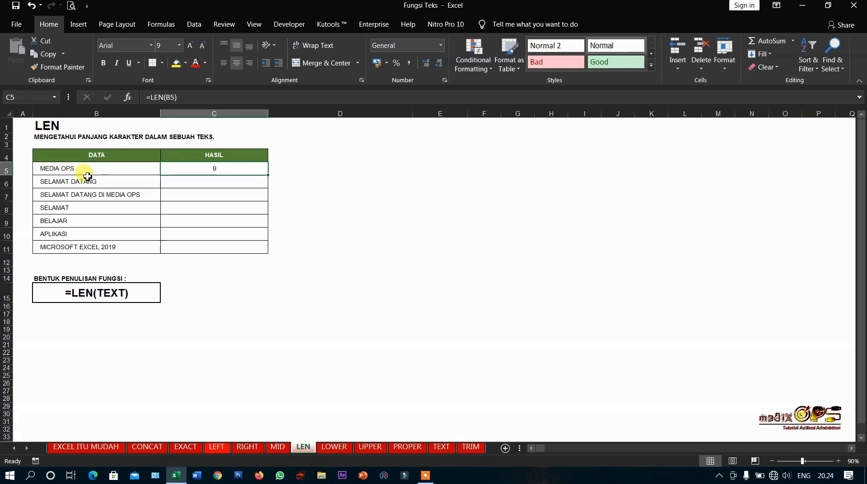
{"action": "left_click_drag", "start_coordinate": [271, 175], "coordinate": [270, 252]}
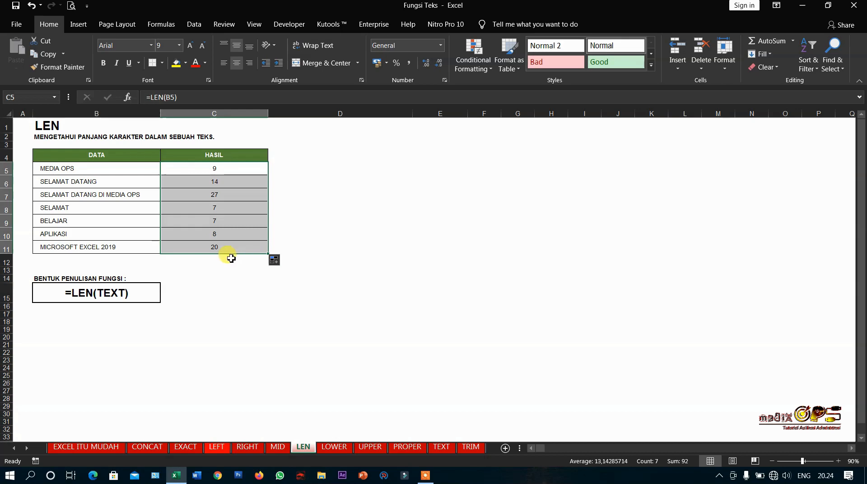
{"action": "left_click", "coordinate": [213, 195]}
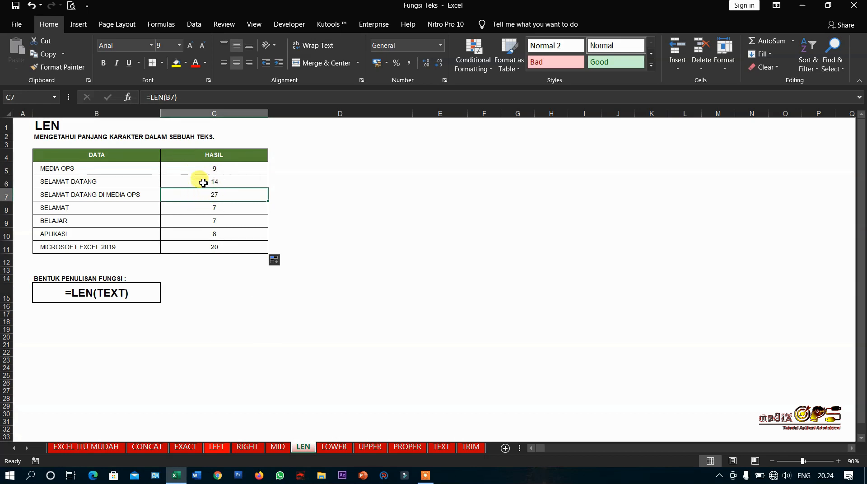
Switch to the LOWER sheet and enter =LOWER(B5) in cell C5 to convert the name to lowercase
{"action": "left_click", "coordinate": [336, 447]}
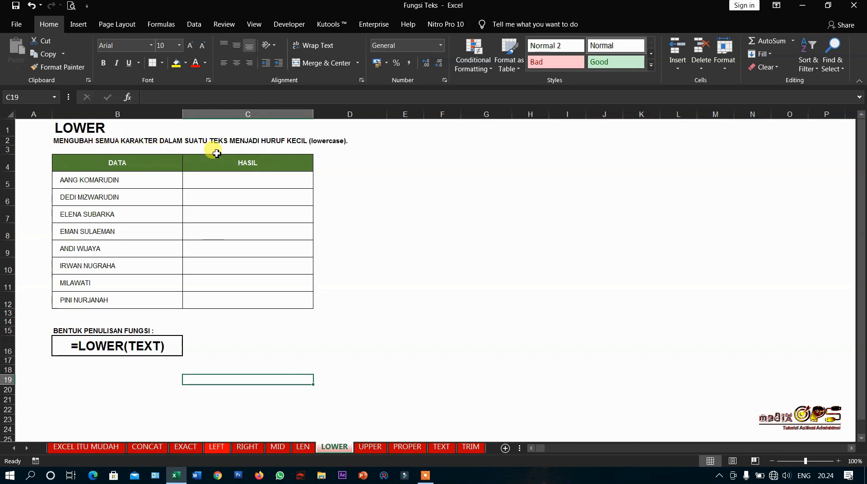
{"action": "left_click", "coordinate": [228, 185]}
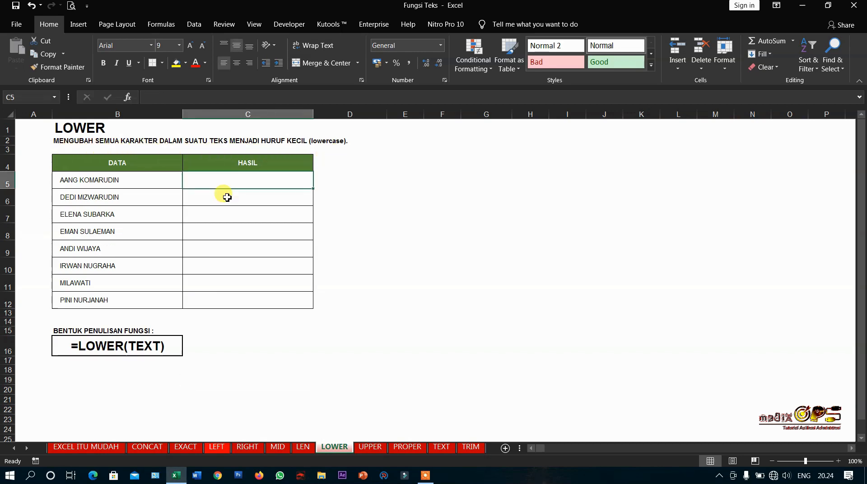
{"action": "type", "text": "=LOW"}
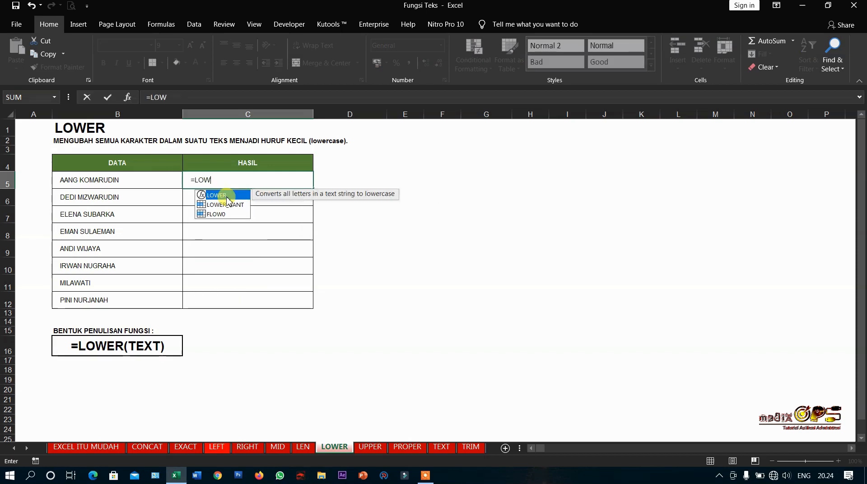
{"action": "type", "text": "ER("}
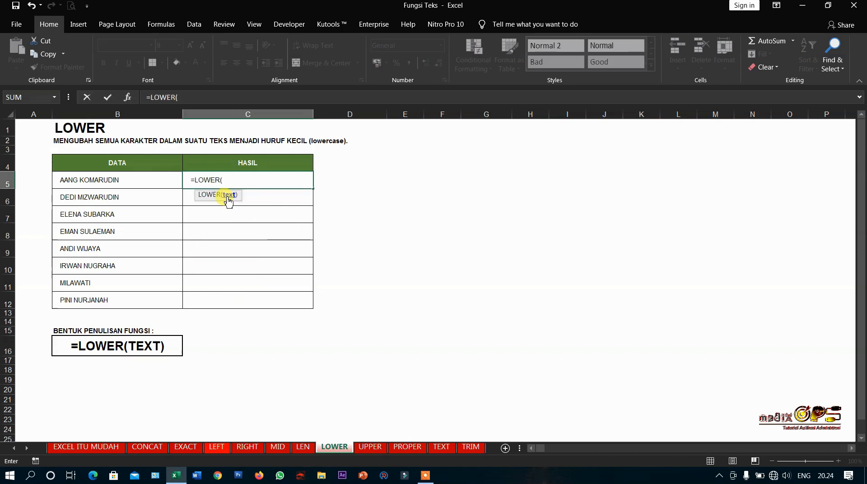
{"action": "left_click", "coordinate": [124, 178]}
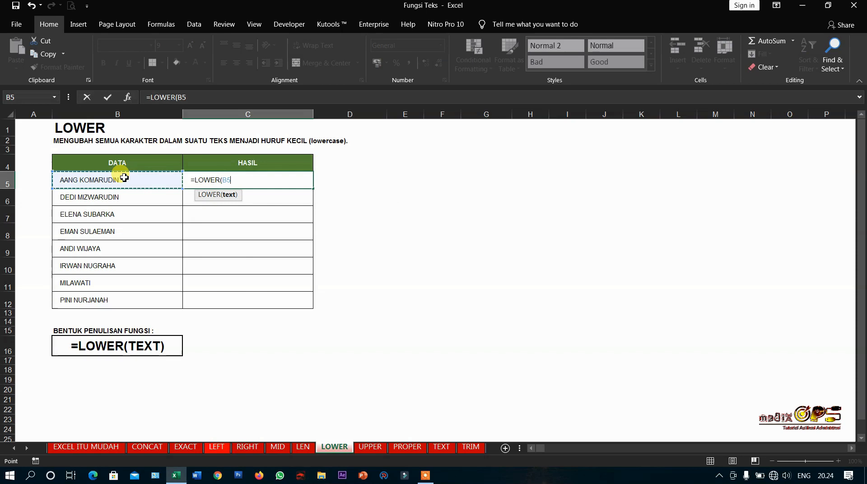
{"action": "type", "text": ")"}
{"action": "key", "text": "Return"}
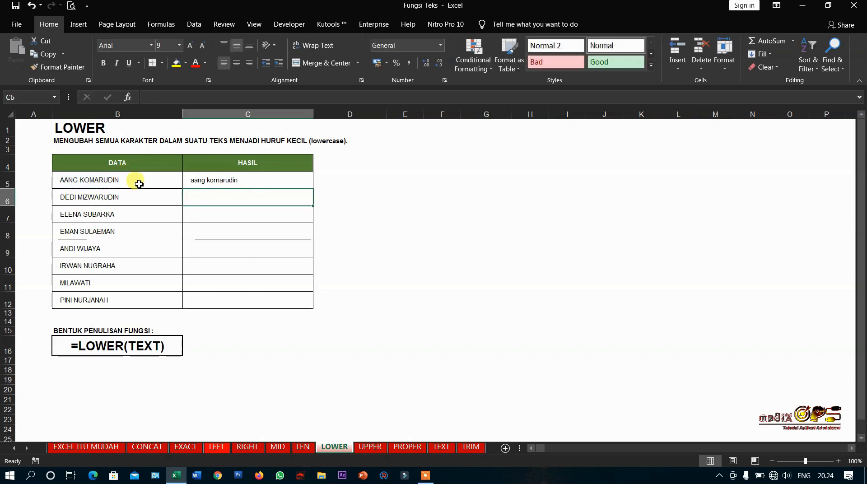
Fill the LOWER formula from C5 down through C12 and compare the results with the original names
{"action": "left_click", "coordinate": [246, 180]}
{"action": "left_click_drag", "start_coordinate": [313, 188], "coordinate": [313, 304]}
{"action": "left_click", "coordinate": [128, 182]}
{"action": "left_click", "coordinate": [216, 205]}
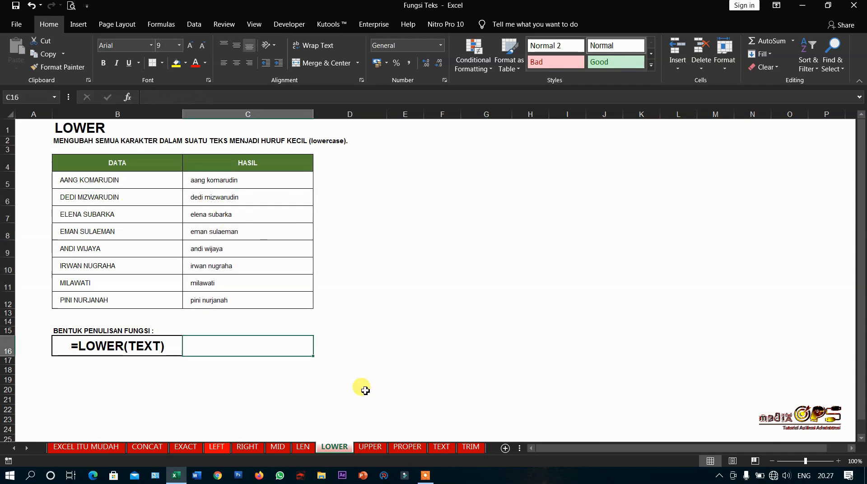
Switch to the UPPER sheet and enter =UPPER(B5) in cell C5 to convert the name to uppercase
{"action": "left_click", "coordinate": [370, 447]}
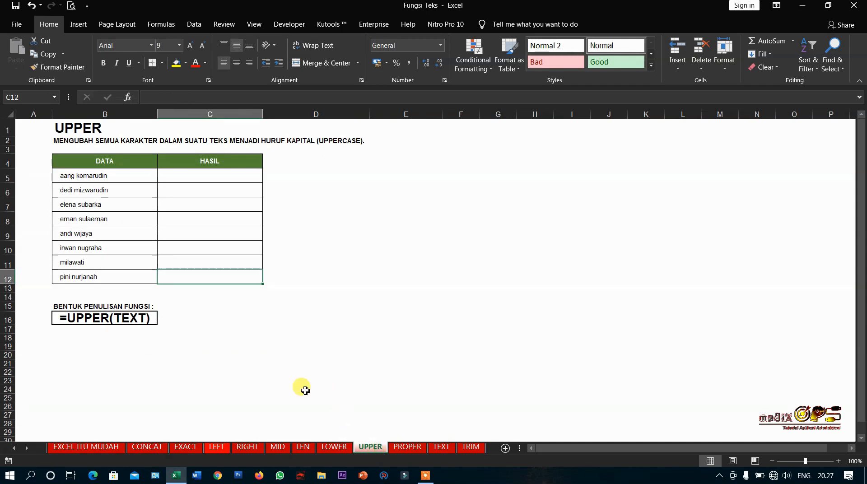
{"action": "left_click", "coordinate": [182, 180]}
{"action": "type", "text": "="}
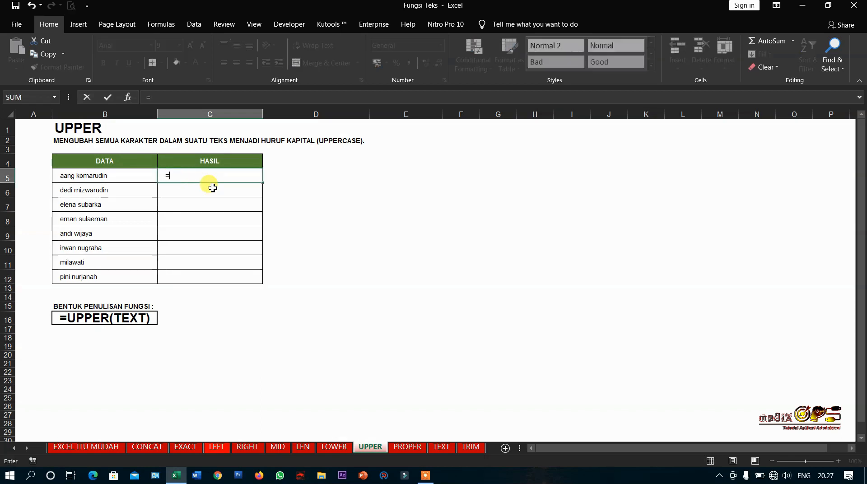
{"action": "type", "text": "UPPER("}
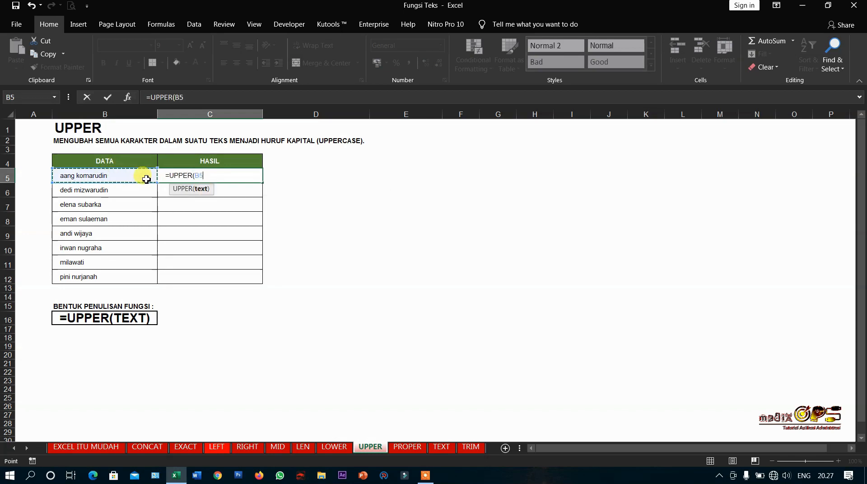
{"action": "type", "text": ")"}
{"action": "key", "text": "Return"}
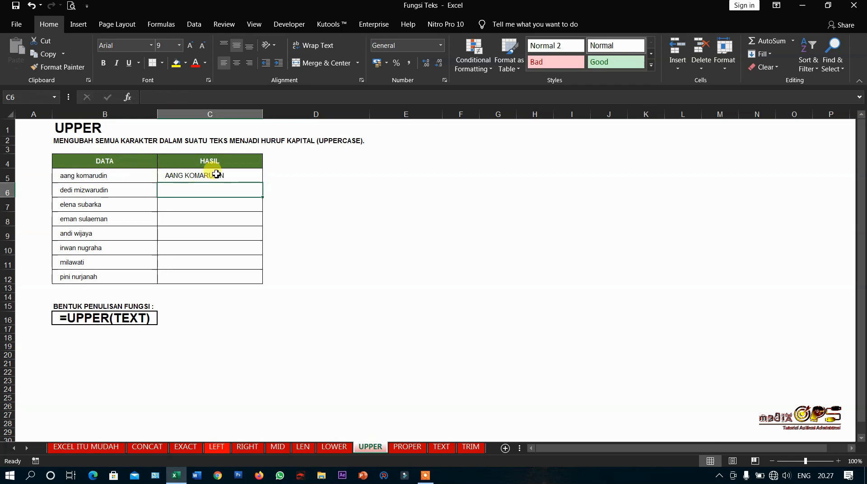
Fill the UPPER formula from C5 down through C12 and recheck C5
{"action": "left_click", "coordinate": [216, 175]}
{"action": "left_click_drag", "start_coordinate": [262, 182], "coordinate": [261, 284]}
{"action": "left_click", "coordinate": [193, 175]}
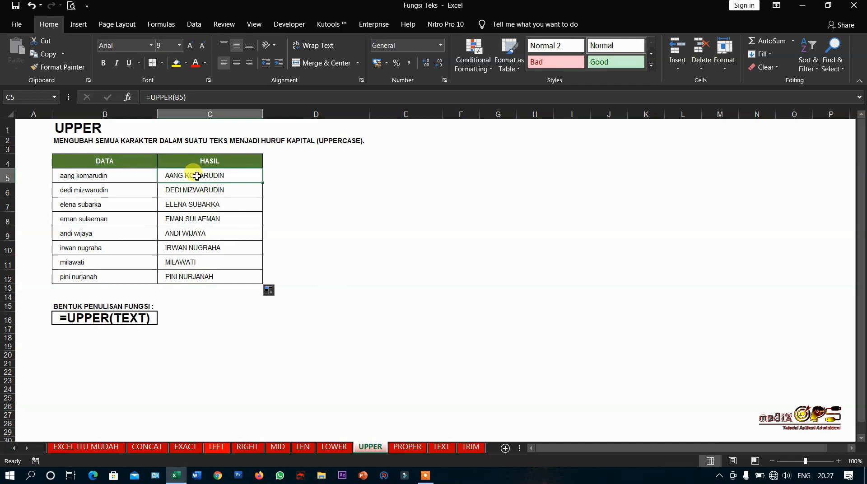
Copy the uppercase results in C5:C12 and paste them as values over the names in B5:B12, then compare the contents of both columns
{"action": "left_click_drag", "start_coordinate": [197, 176], "coordinate": [225, 276]}
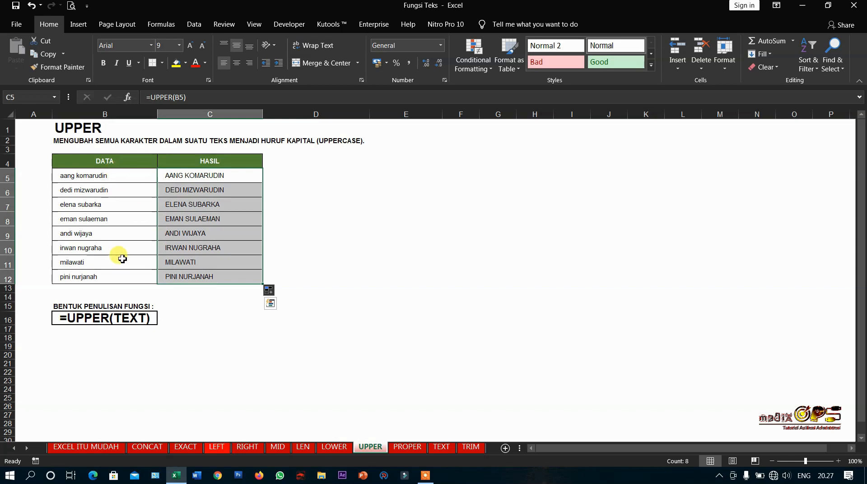
{"action": "key", "text": "ctrl+c"}
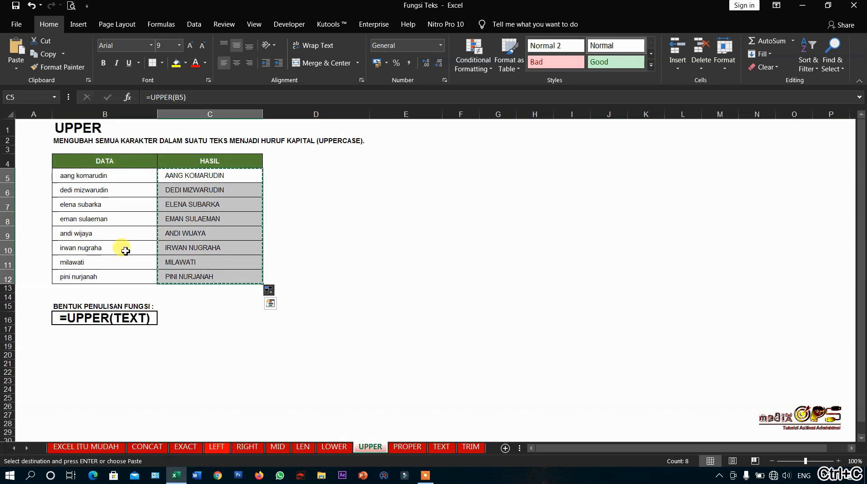
{"action": "left_click", "coordinate": [117, 173]}
{"action": "left_click", "coordinate": [17, 72]}
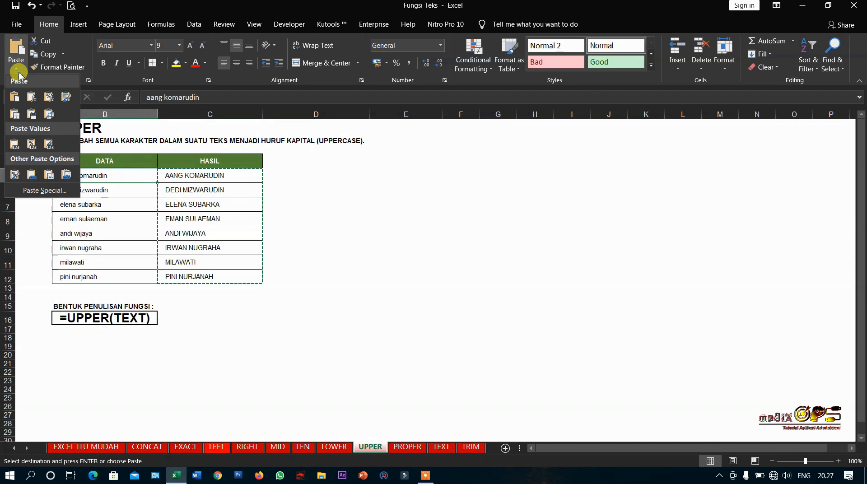
{"action": "left_click", "coordinate": [14, 145]}
{"action": "left_click", "coordinate": [188, 175]}
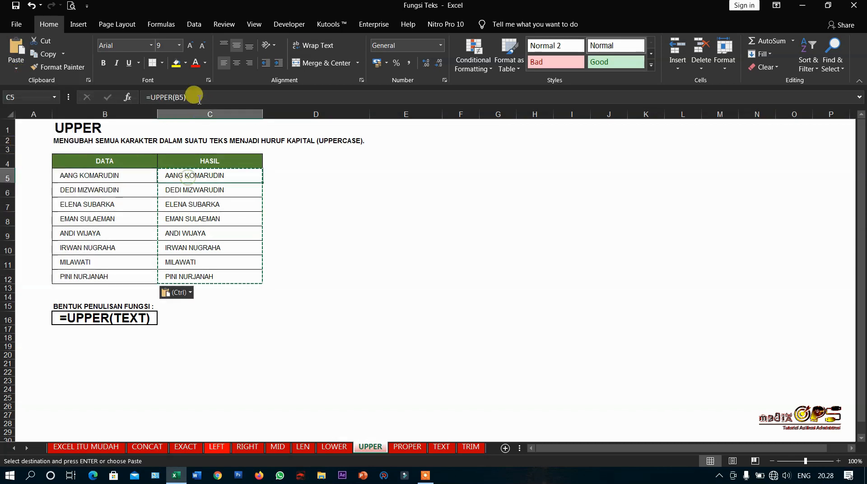
{"action": "left_click", "coordinate": [127, 176]}
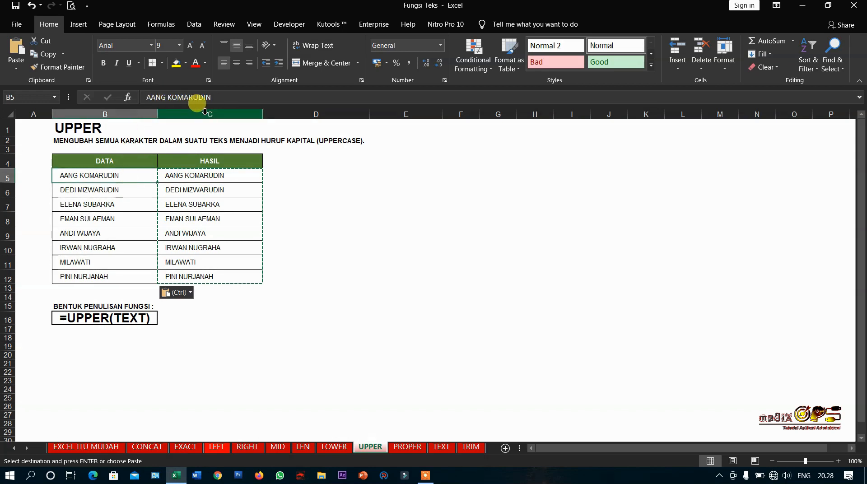
{"action": "left_click", "coordinate": [195, 206]}
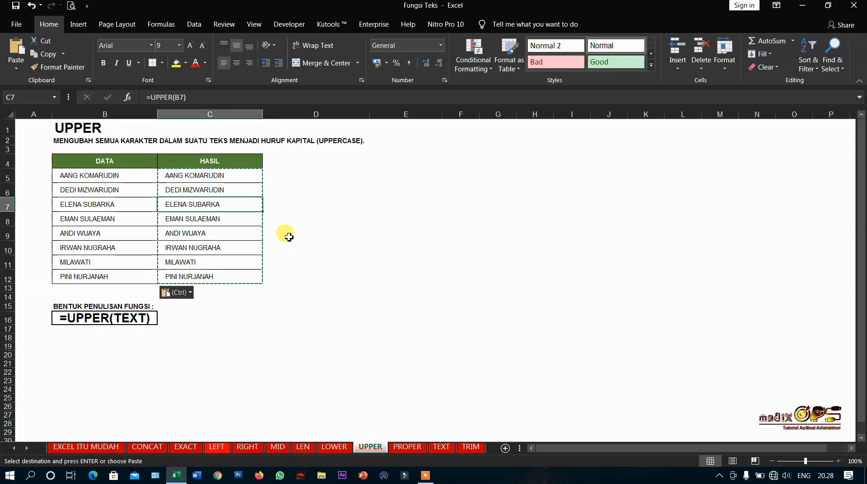
Switch to the PROPER sheet, enter =PROPER(B5) in cell C5 and fill it down through C12 to capitalize each word of the names
{"action": "left_click", "coordinate": [414, 452]}
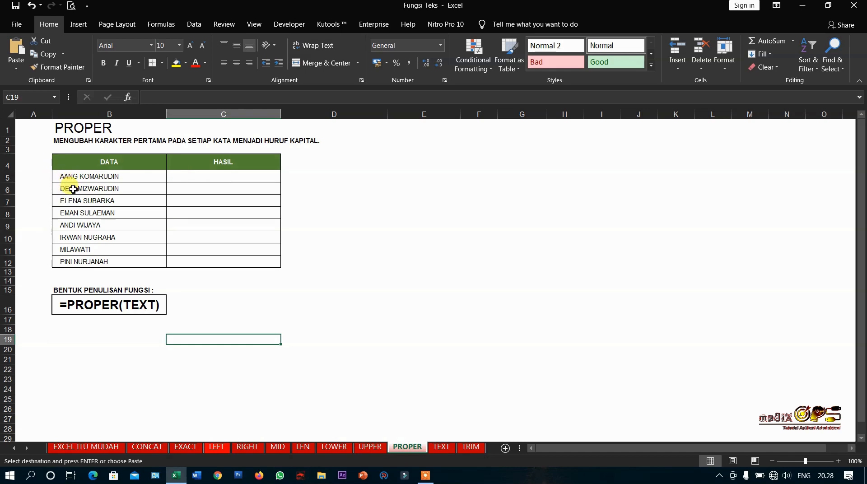
{"action": "left_click", "coordinate": [213, 177]}
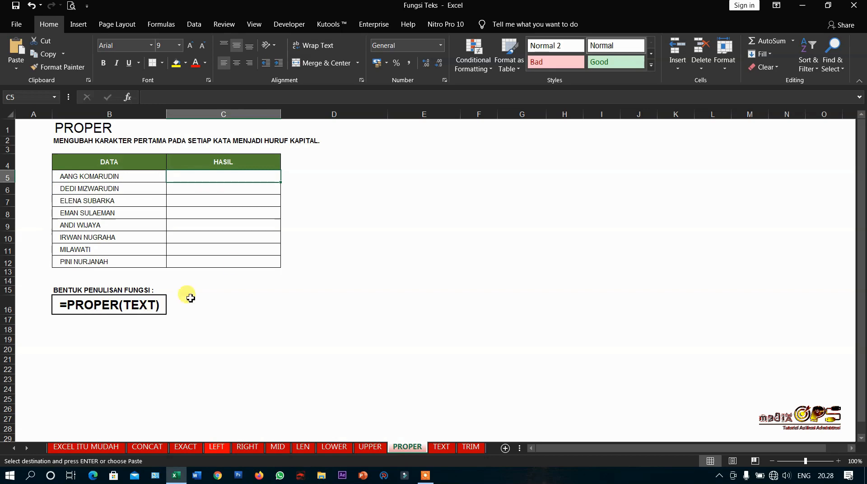
{"action": "type", "text": "="}
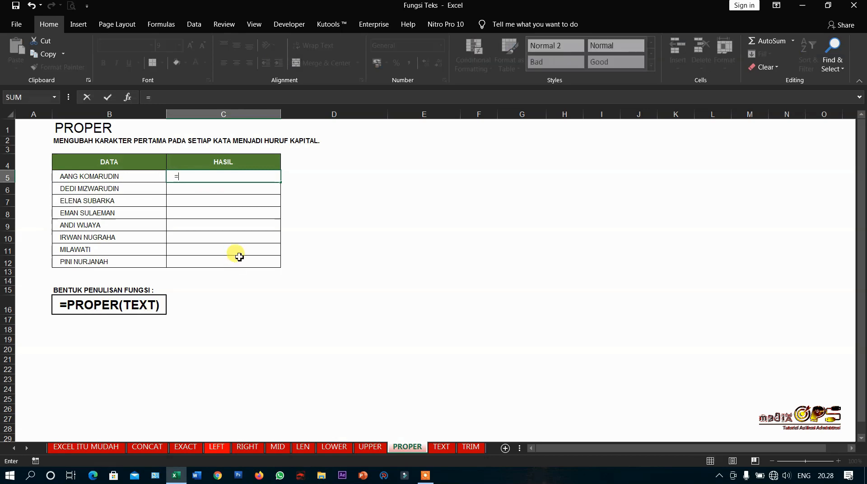
{"action": "type", "text": "PROPER("}
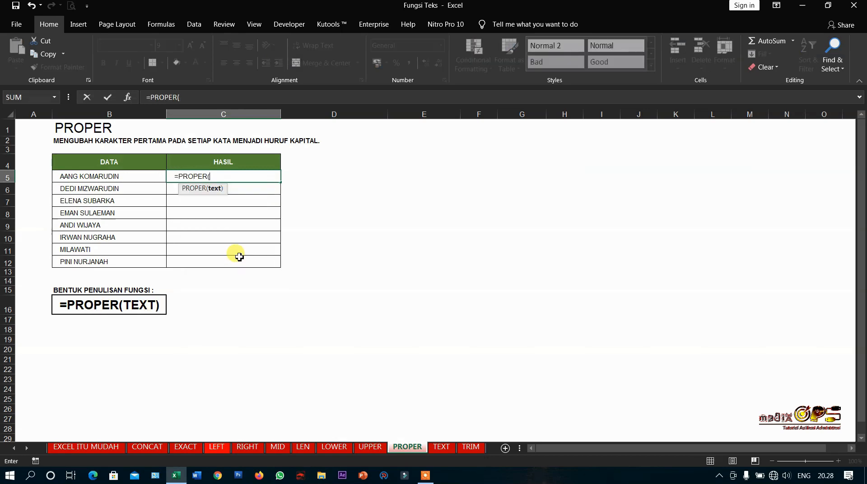
{"action": "left_click", "coordinate": [132, 177]}
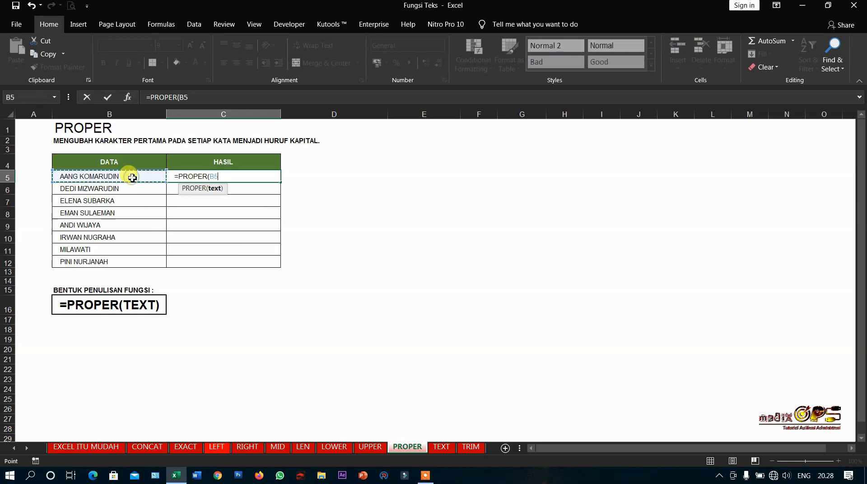
{"action": "type", "text": ")"}
{"action": "key", "text": "ctrl+Return"}
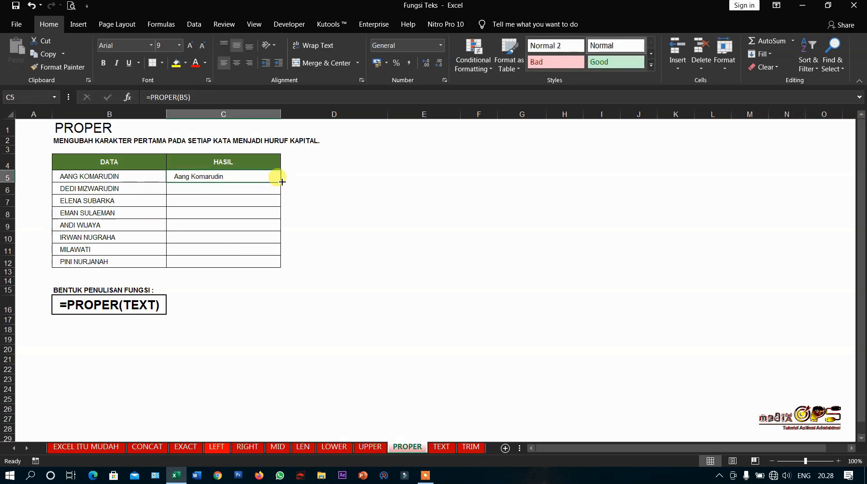
{"action": "left_click_drag", "start_coordinate": [282, 182], "coordinate": [283, 263]}
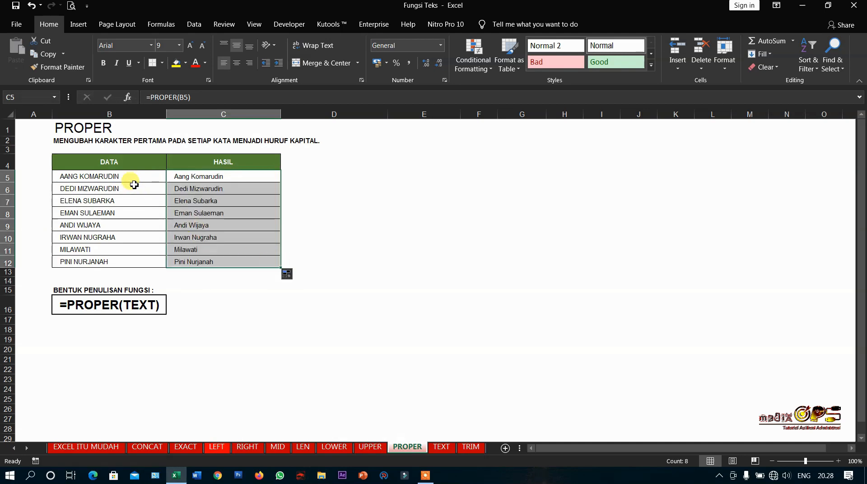
{"action": "left_click", "coordinate": [132, 176]}
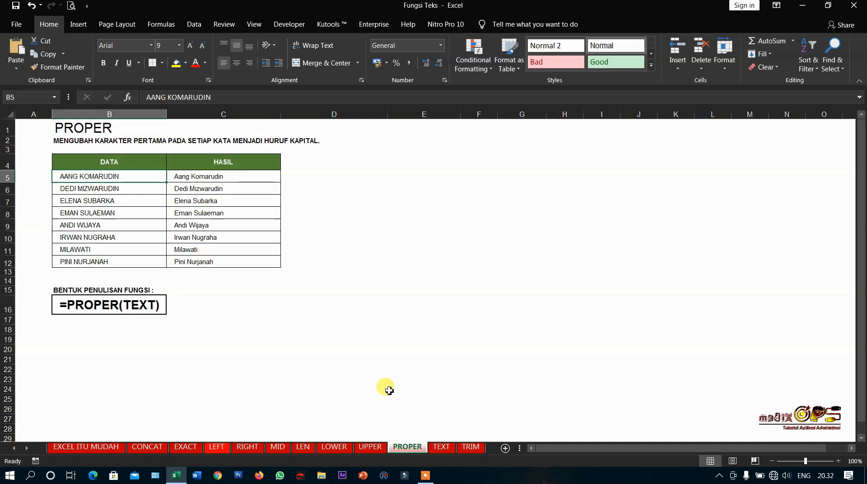
Switch to the TEXT sheet and enter =TEXT(B5;"Rp. ###.###,00") in cell C5 to show the number as rupiah text
{"action": "left_click", "coordinate": [441, 448]}
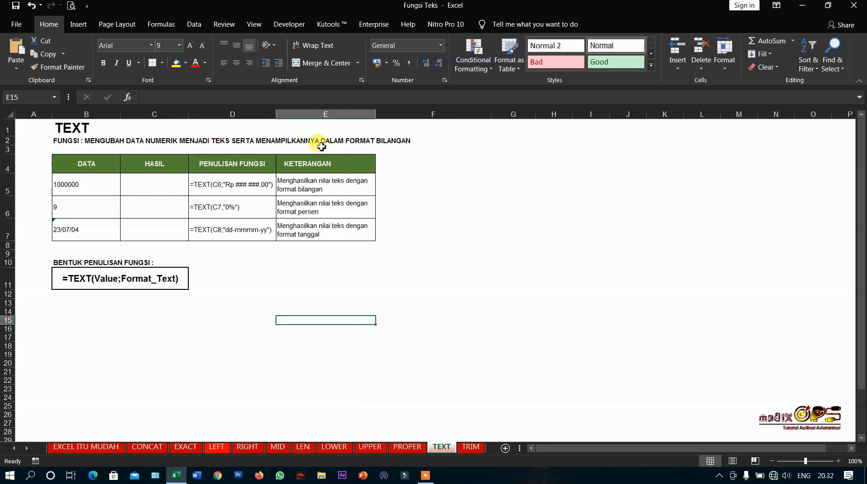
{"action": "left_click", "coordinate": [174, 182]}
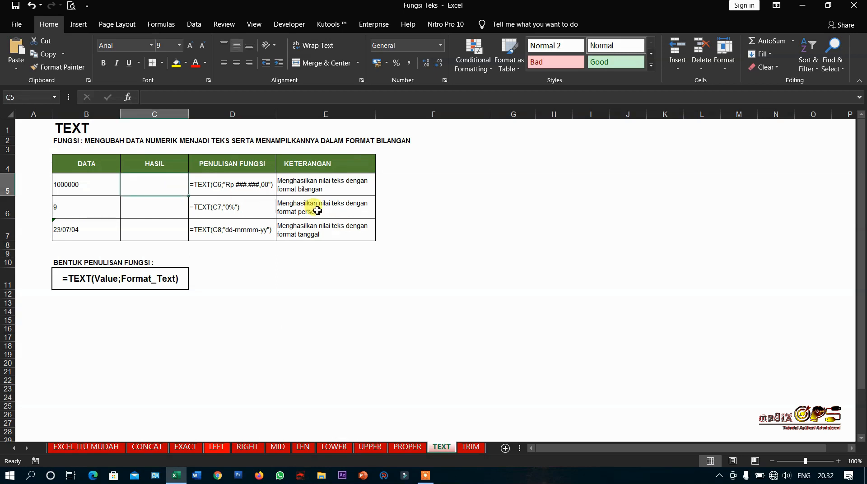
{"action": "type", "text": "=TEX"}
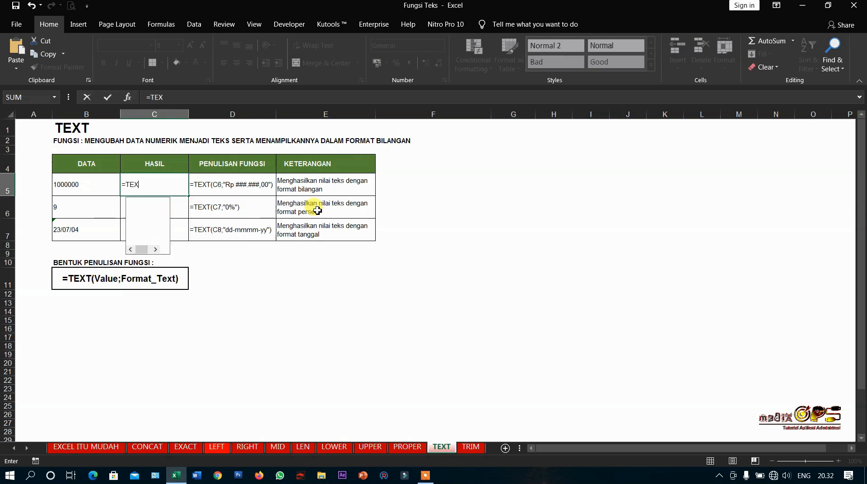
{"action": "type", "text": "T("}
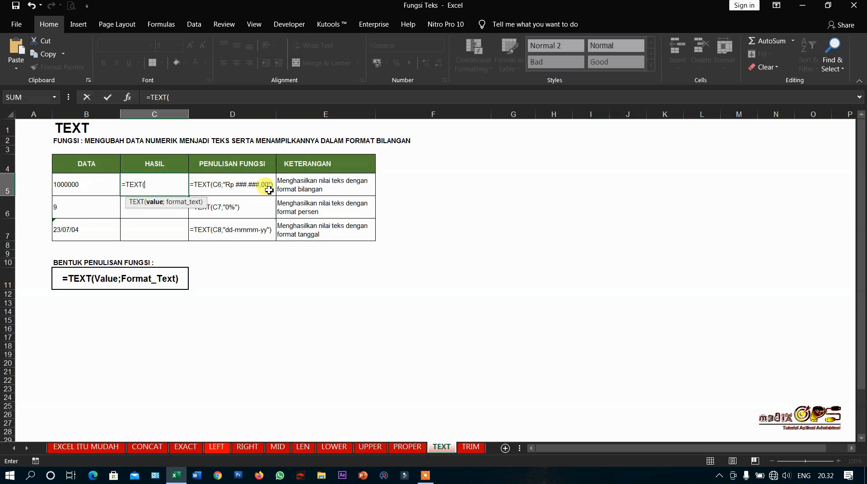
{"action": "left_click", "coordinate": [85, 187]}
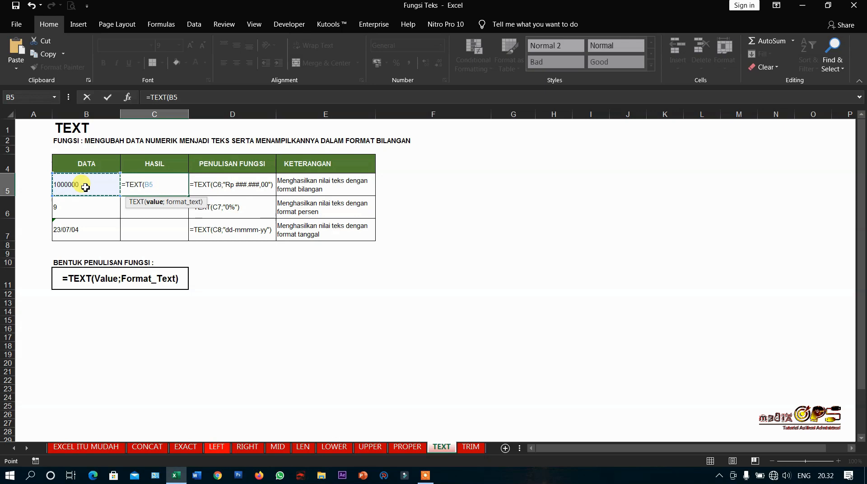
{"action": "type", "text": ";\"Rp. ###."}
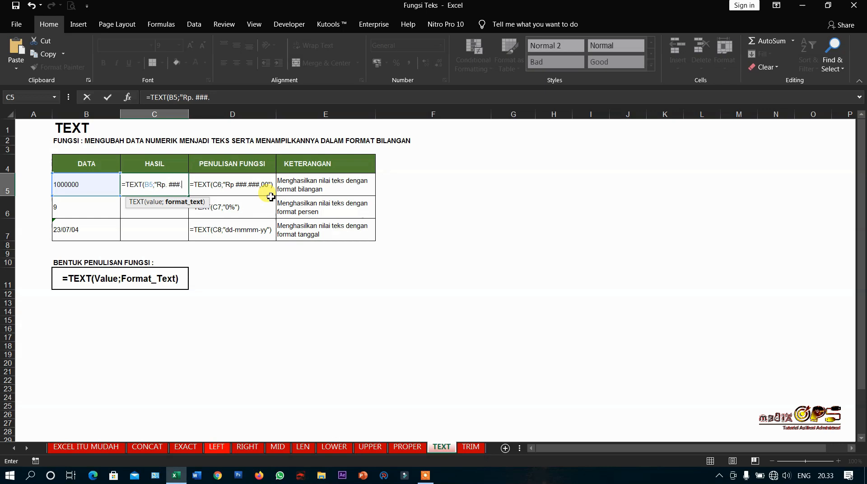
{"action": "type", "text": "###,00"}
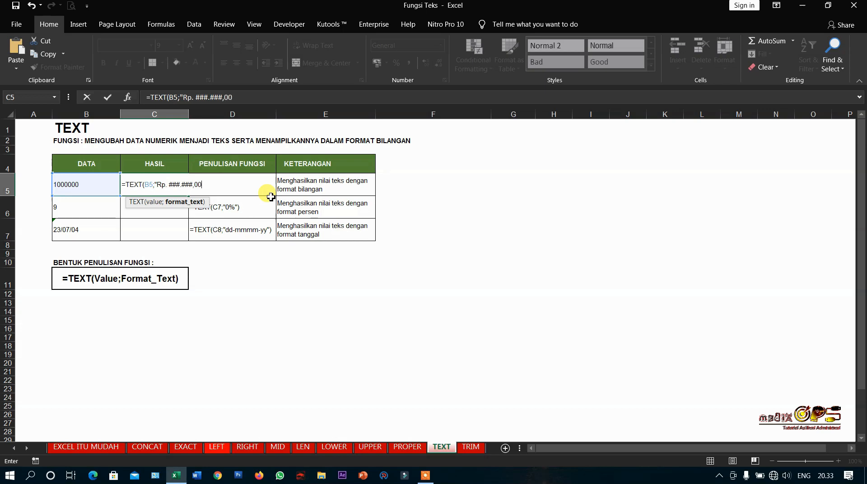
{"action": "type", "text": "\")"}
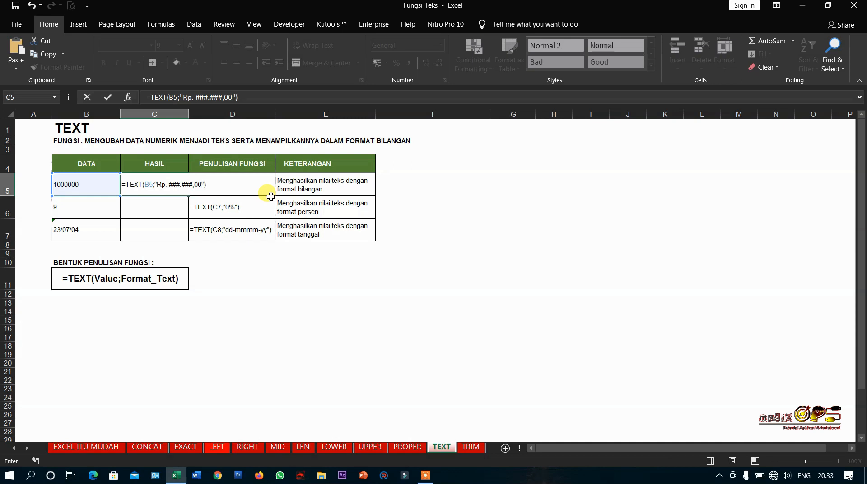
{"action": "key", "text": "Return"}
Review the Custom number format codes in the Format Cells dialog for cell C5, leaving the cell's format as it is
{"action": "left_click", "coordinate": [151, 184]}
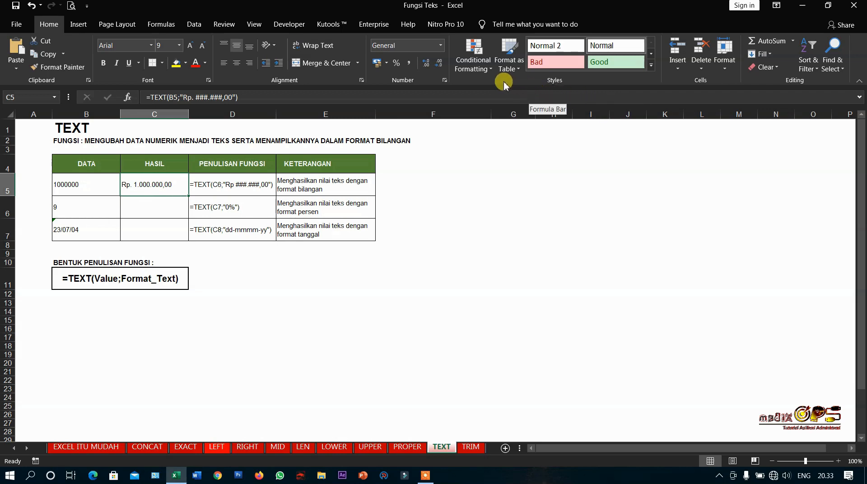
{"action": "left_click", "coordinate": [722, 68]}
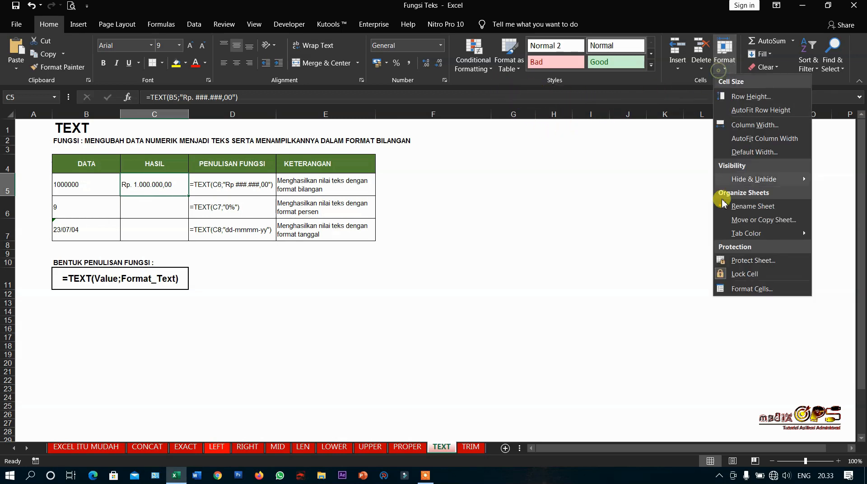
{"action": "left_click", "coordinate": [749, 289]}
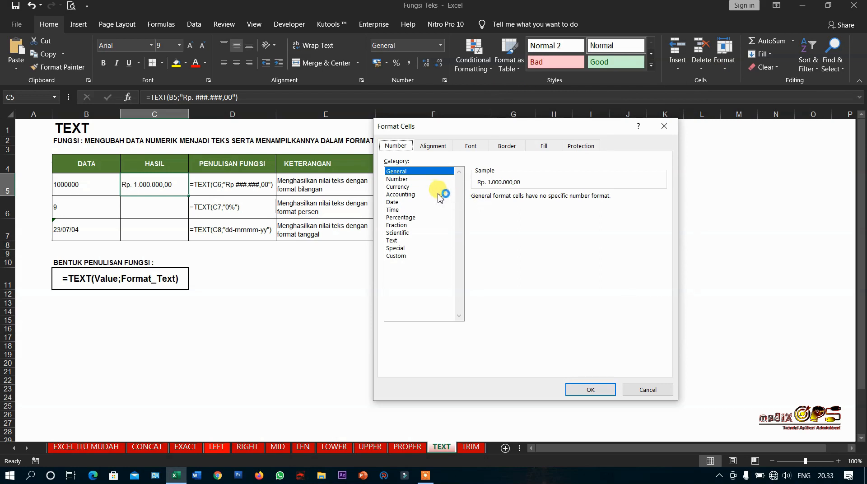
{"action": "left_click", "coordinate": [412, 255]}
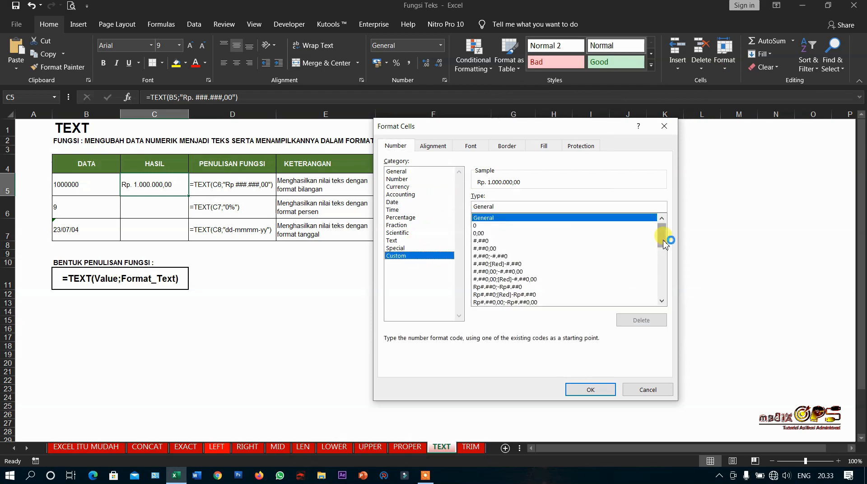
{"action": "mouse_move", "coordinate": [663, 239]}
{"action": "left_mouse_down"}
{"action": "mouse_move", "coordinate": [665, 296]}
{"action": "mouse_move", "coordinate": [663, 233]}
{"action": "left_mouse_up"}
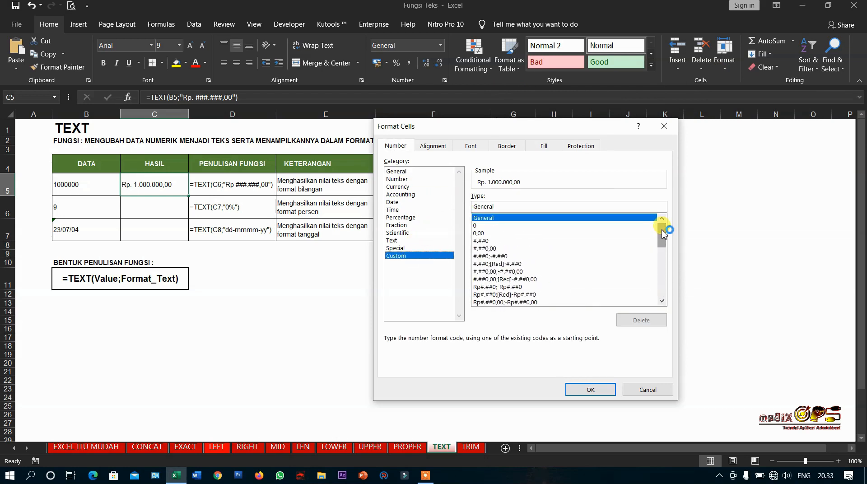
{"action": "left_click", "coordinate": [650, 389]}
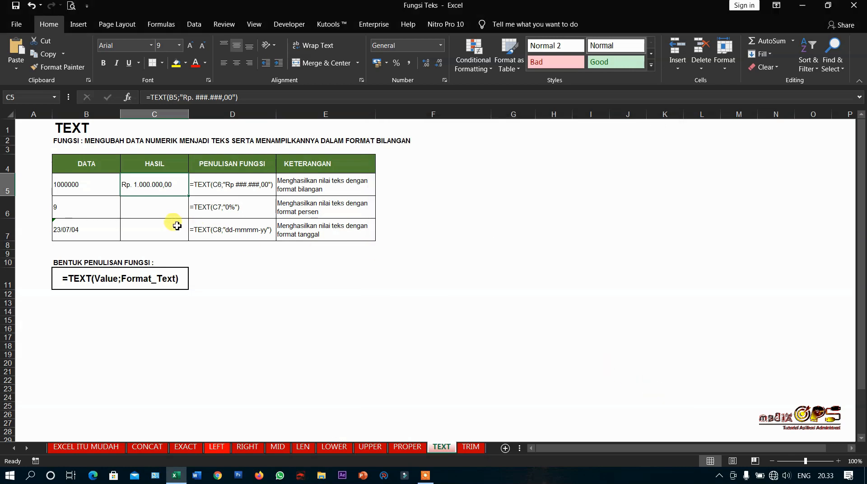
Enter =TEXT(B6;"0%") in cell C6 to show the value as percentage text and recheck its formula
{"action": "left_click", "coordinate": [164, 207]}
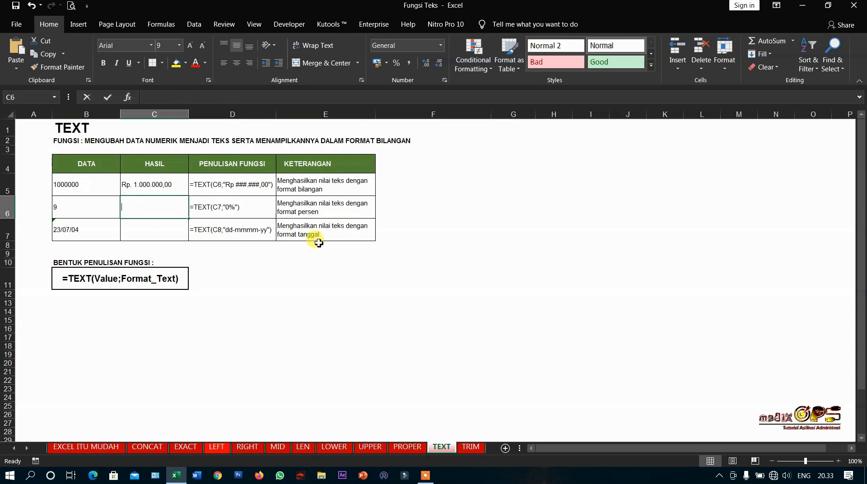
{"action": "type", "text": "=text"}
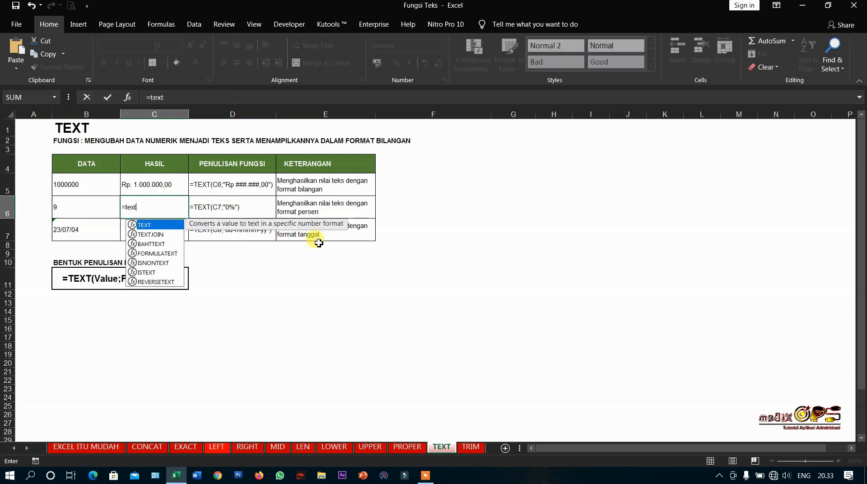
{"action": "type", "text": "("}
{"action": "left_click", "coordinate": [95, 214]}
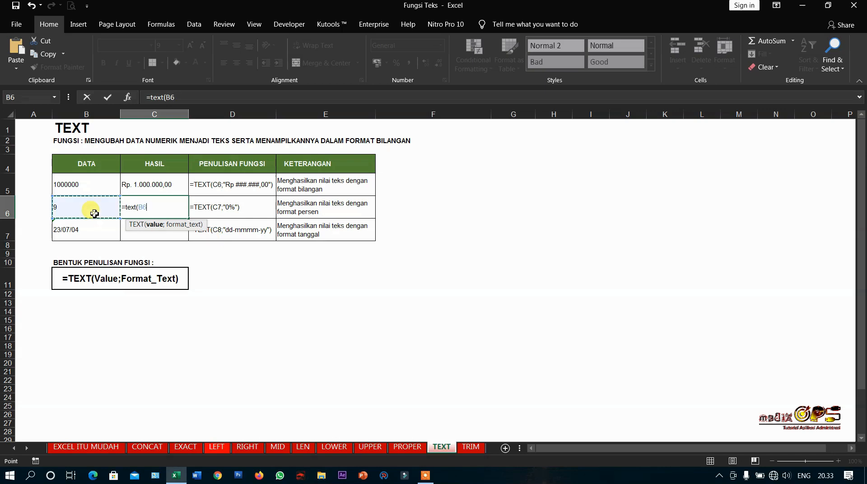
{"action": "type", "text": ";\"0%"}
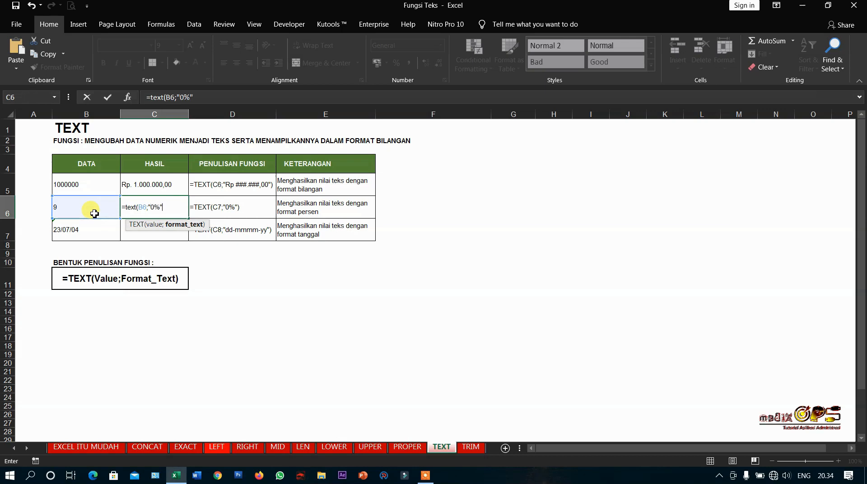
{"action": "type", "text": ")"}
{"action": "key", "text": "Return"}
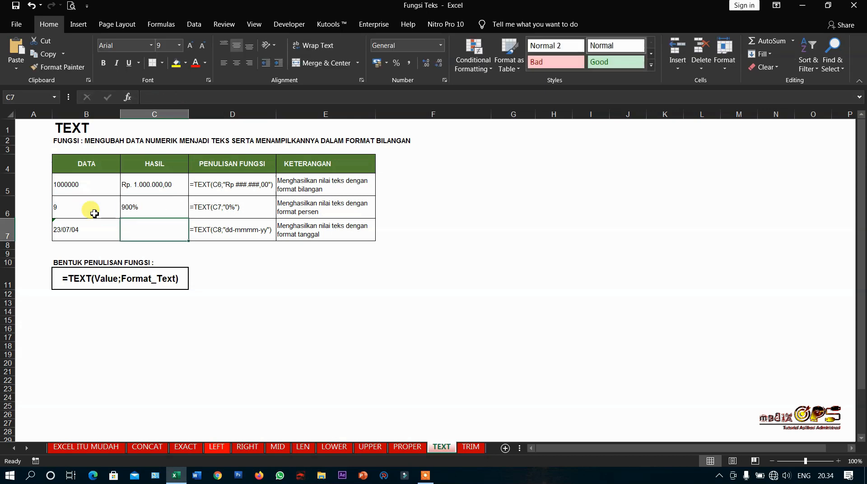
{"action": "left_click", "coordinate": [147, 202]}
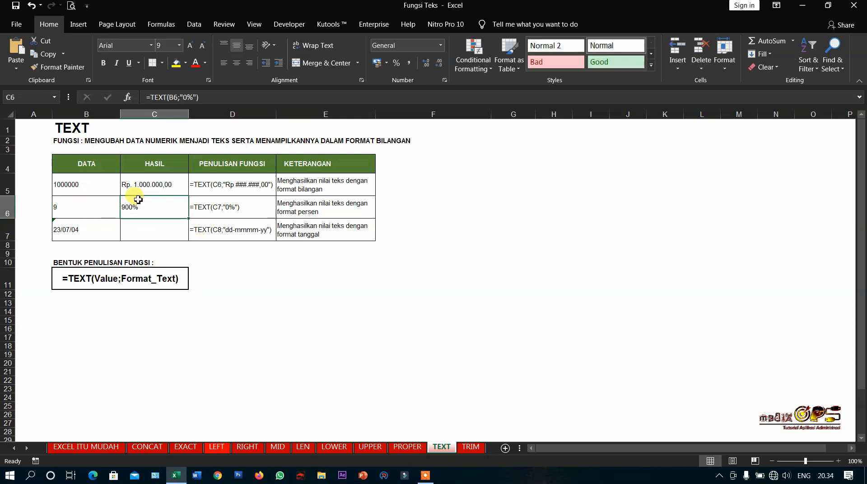
Enter the test formula =C6*100% in the empty cell E11 to calculate with the percentage text
{"action": "left_click", "coordinate": [235, 278]}
{"action": "left_click", "coordinate": [298, 273]}
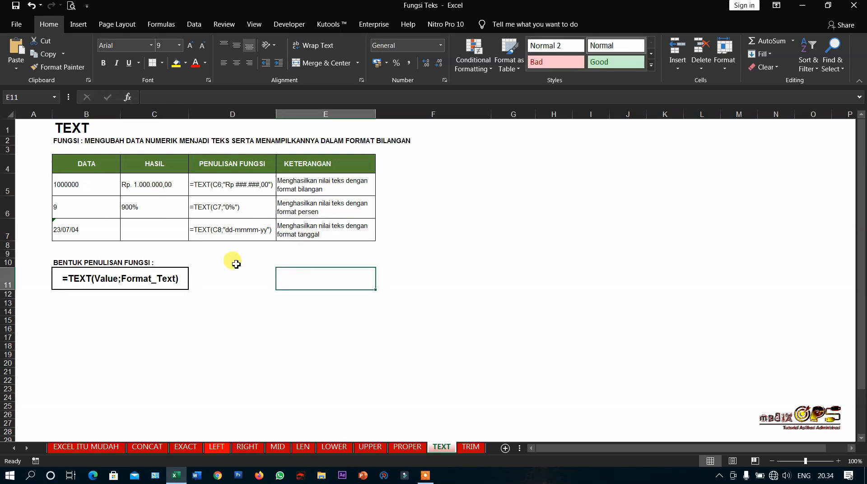
{"action": "type", "text": "="}
{"action": "left_click", "coordinate": [122, 207]}
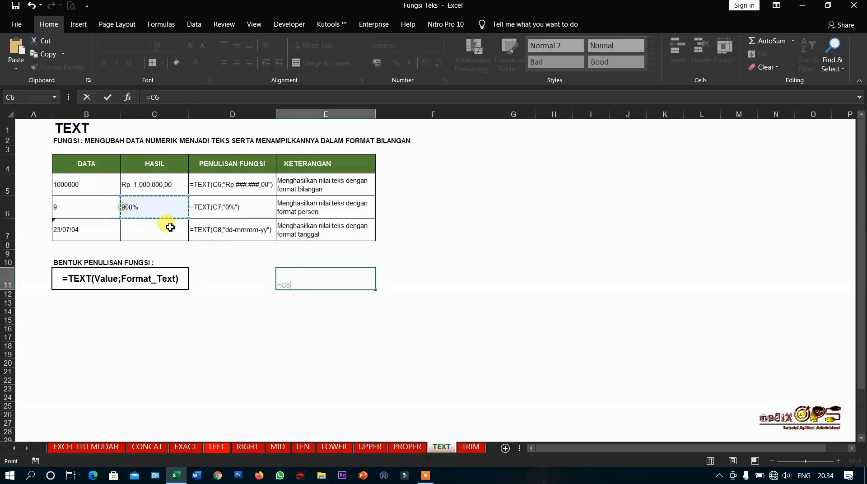
{"action": "type", "text": "100"}
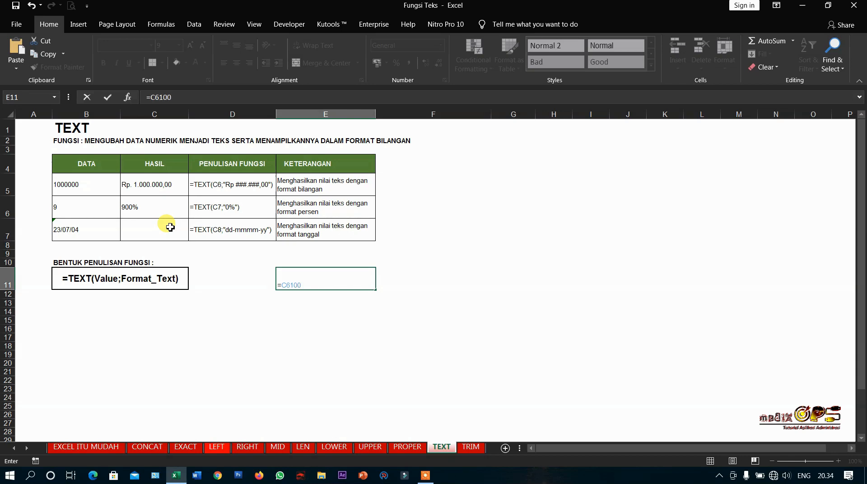
{"action": "key", "text": "BackSpace"}
{"action": "key", "text": "BackSpace"}
{"action": "key", "text": "BackSpace"}
{"action": "key", "text": "BackSpace"}
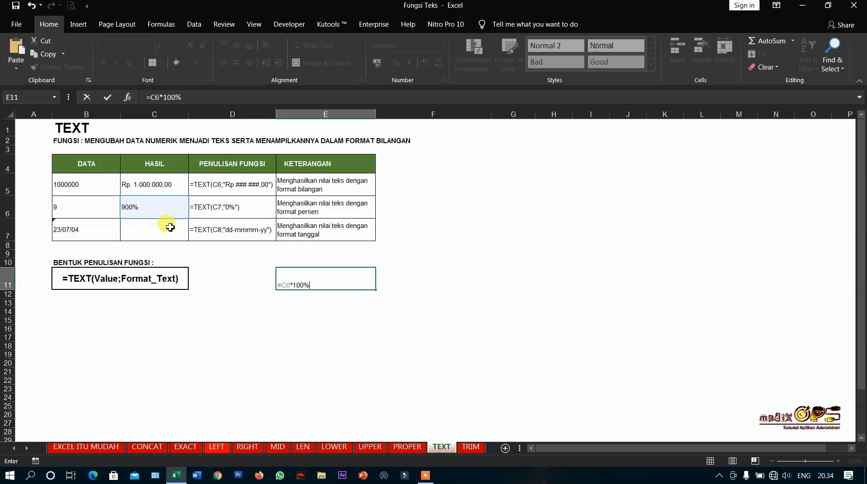
{"action": "key", "text": "Return"}
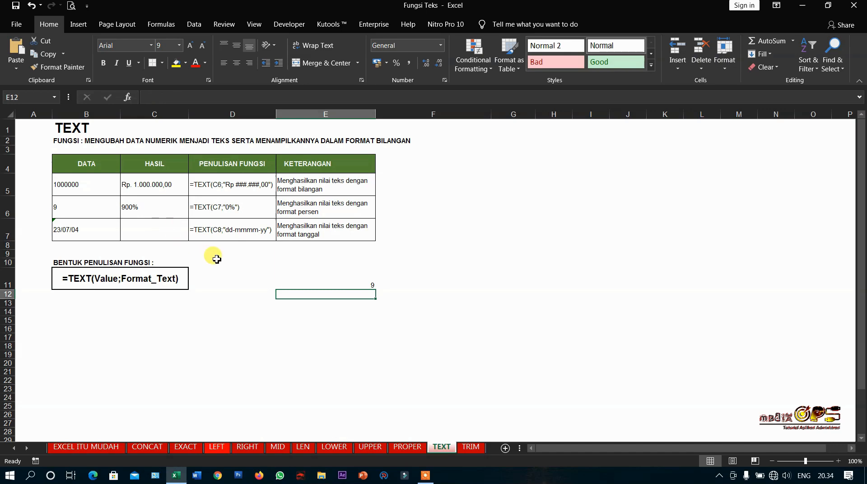
Compare the test result in E11 with the source value in B6, and clear E11
{"action": "left_click", "coordinate": [329, 282]}
{"action": "left_click", "coordinate": [97, 205]}
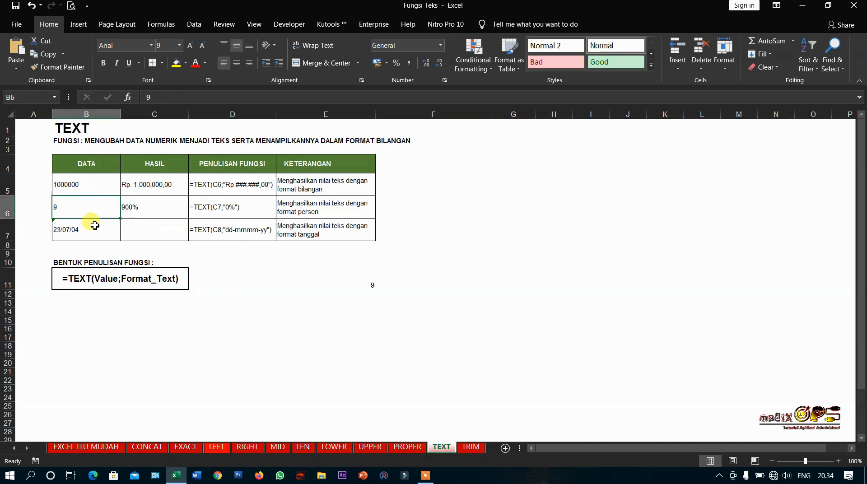
{"action": "left_click", "coordinate": [362, 292]}
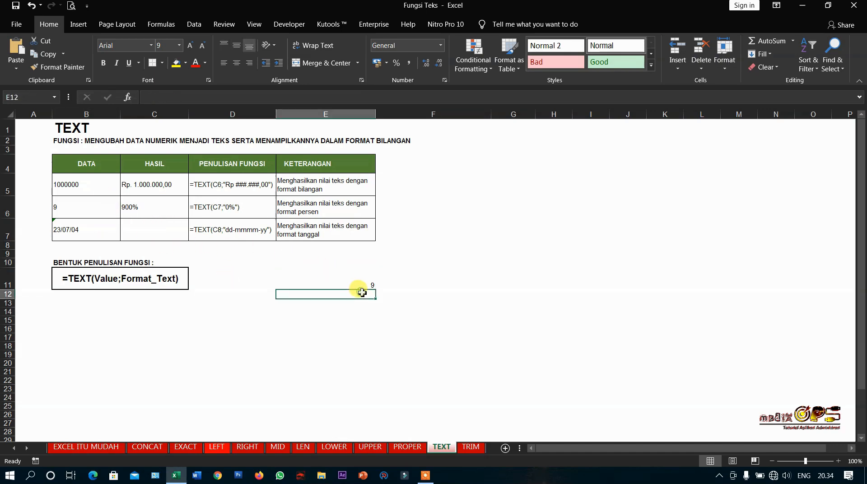
{"action": "left_click", "coordinate": [360, 278]}
{"action": "key", "text": "Delete"}
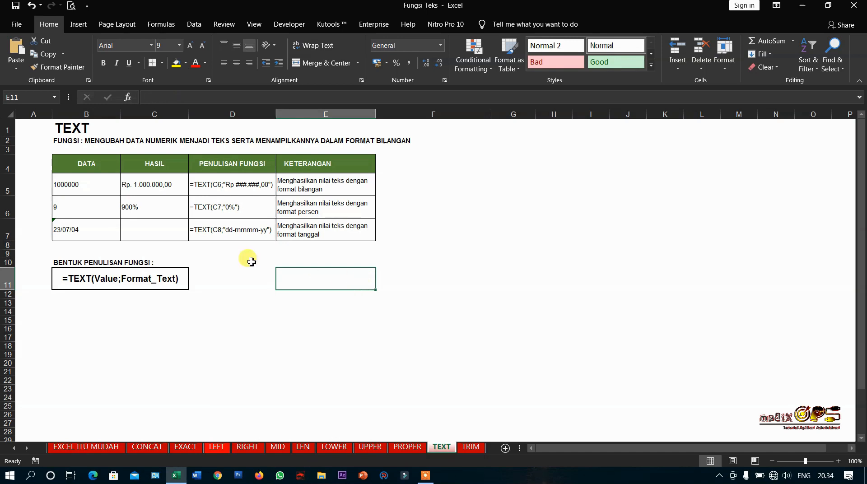
Enter =TEXT(B7;"dd-mmmm-yy") in cell C7 to convert the date to text with the month spelled out
{"action": "left_click", "coordinate": [143, 228]}
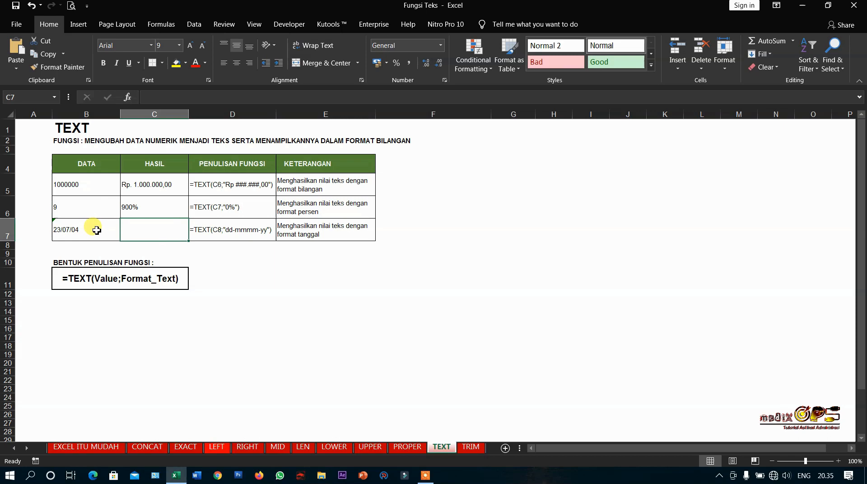
{"action": "type", "text": "="}
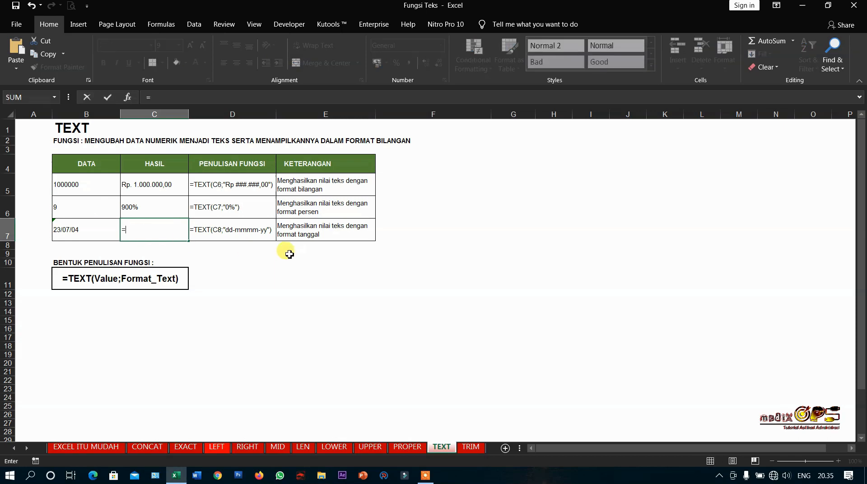
{"action": "type", "text": "text"}
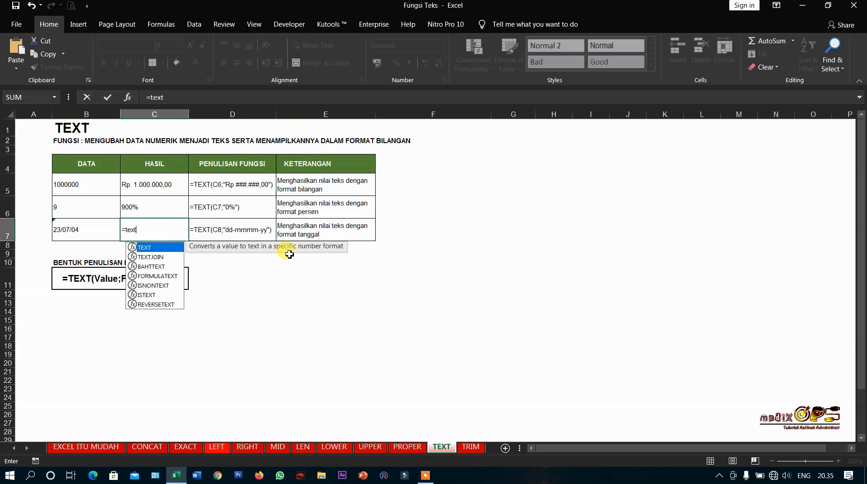
{"action": "type", "text": "("}
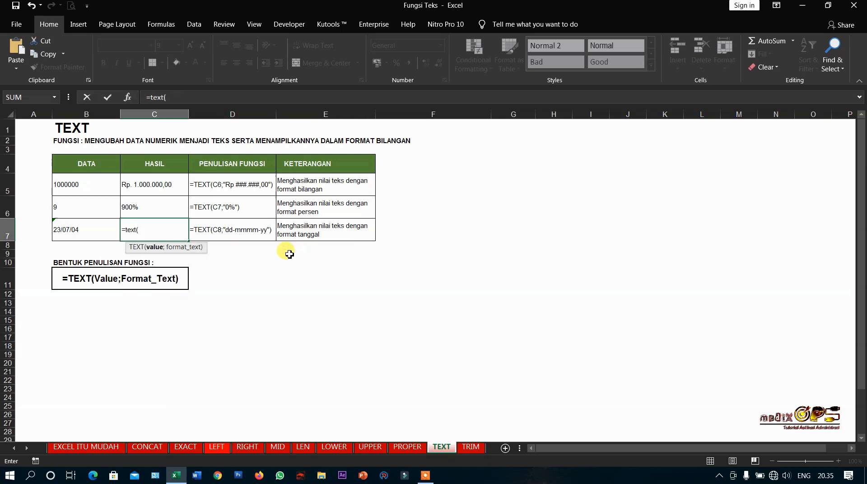
{"action": "left_click", "coordinate": [109, 230]}
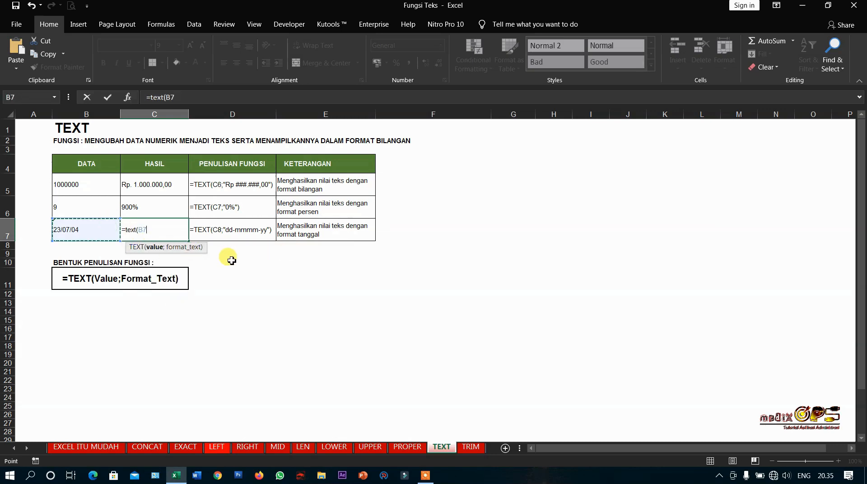
{"action": "type", "text": ";\"dd-"}
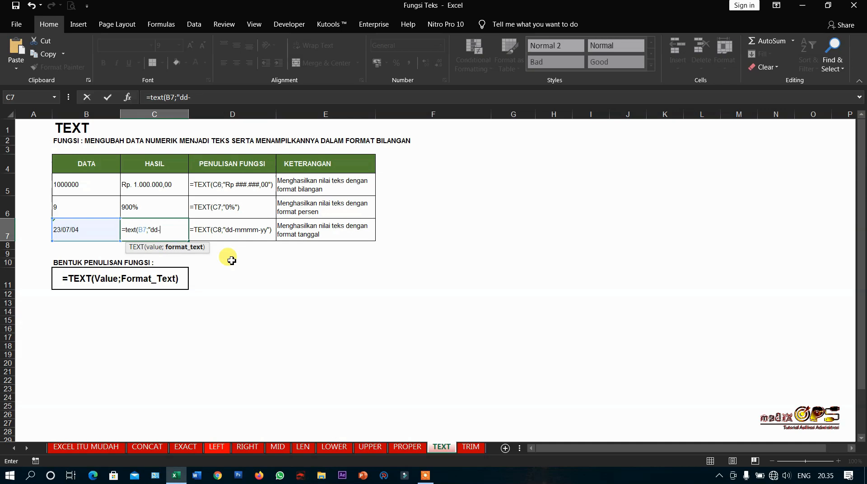
{"action": "type", "text": "mmmm-yy"}
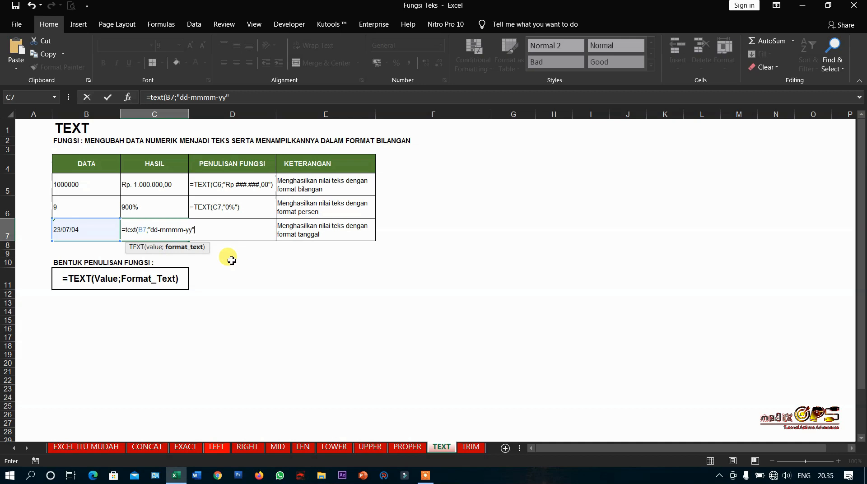
{"action": "type", "text": "\")"}
{"action": "key", "text": "Return"}
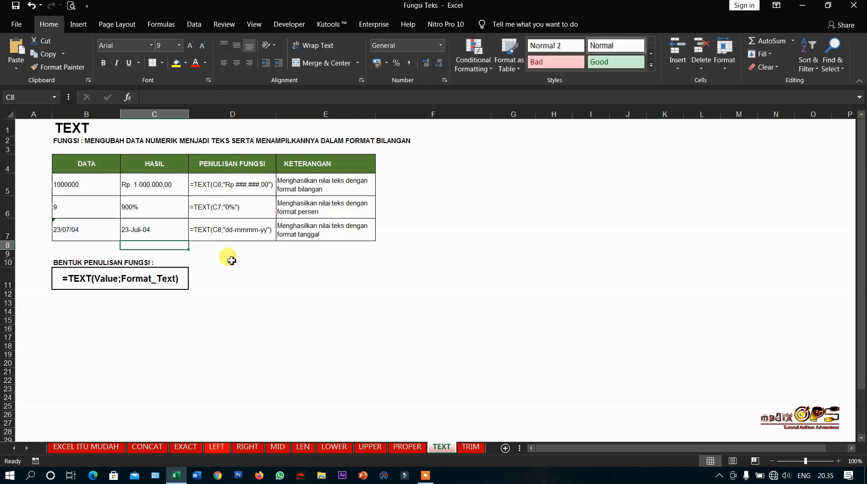
Extend the year code in the C7 formula to four digits so the format reads "dd-mmmm-yyyy"
{"action": "left_click", "coordinate": [171, 238]}
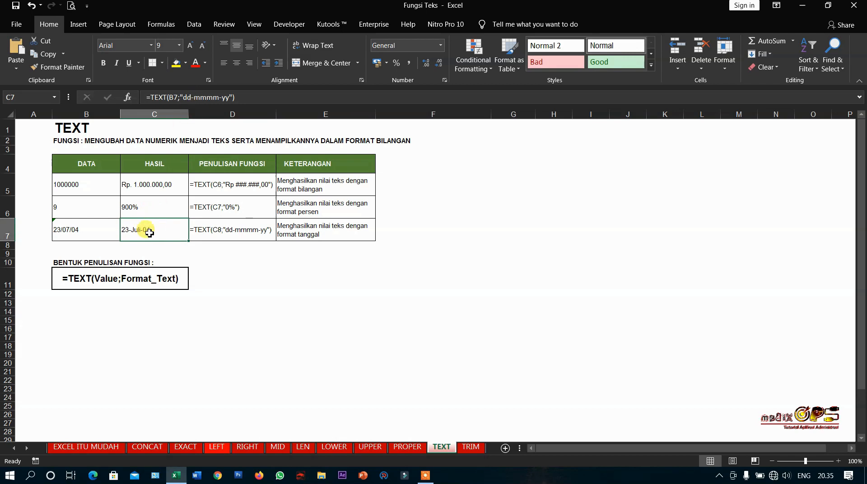
{"action": "double_click", "coordinate": [149, 230]}
{"action": "left_click", "coordinate": [195, 230]}
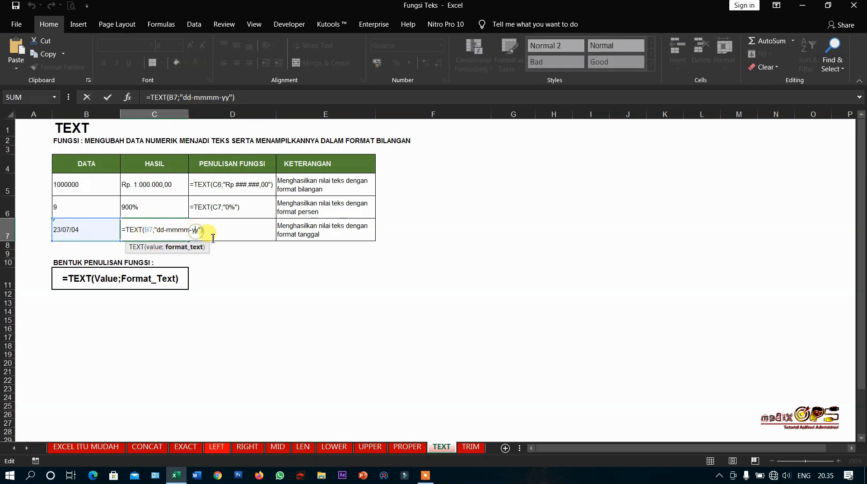
{"action": "type", "text": "yy"}
{"action": "key", "text": "Return"}
{"action": "left_click", "coordinate": [166, 235]}
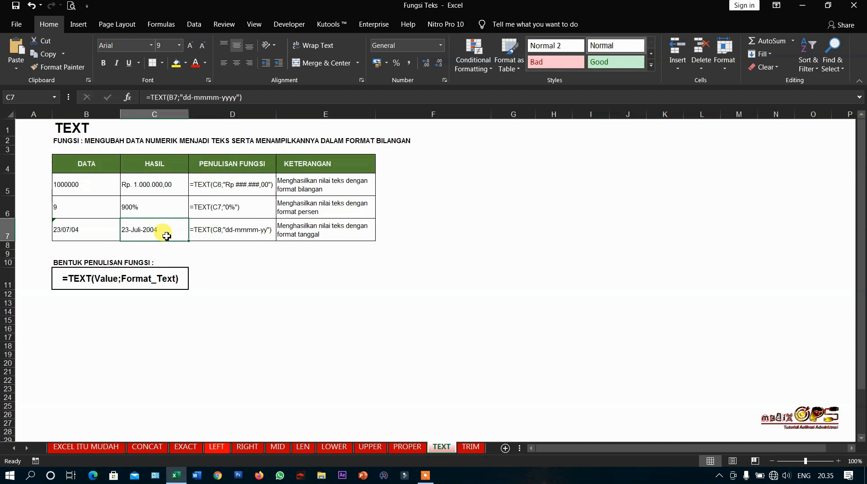
Replace the hyphens in C7's date format with spaces so it reads "dd mmmm yyyy", and recheck the formula
{"action": "double_click", "coordinate": [134, 232]}
{"action": "left_click", "coordinate": [167, 231]}
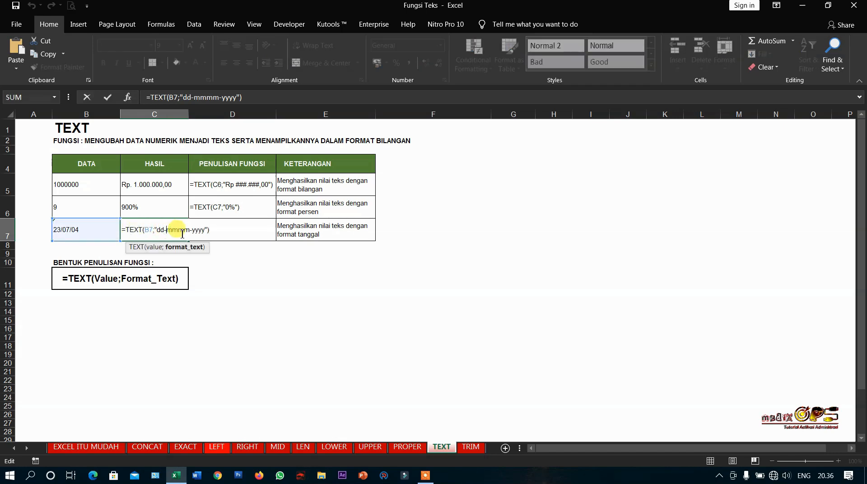
{"action": "key", "text": "BackSpace"}
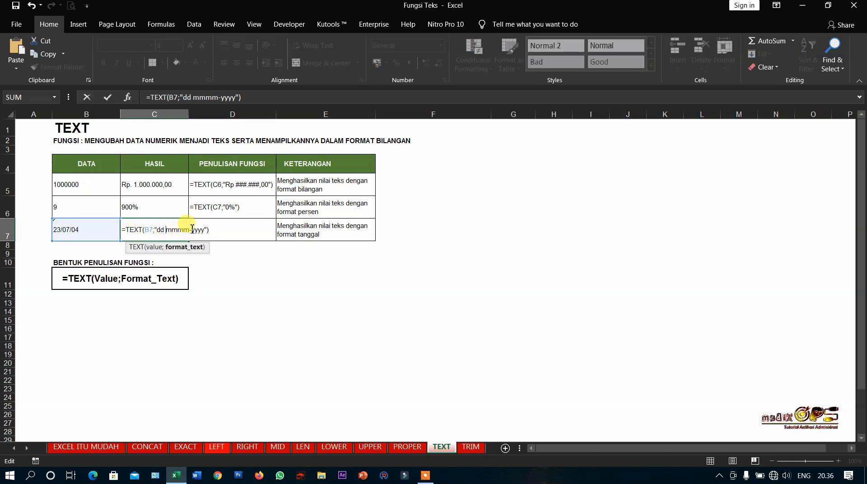
{"action": "left_click", "coordinate": [193, 230]}
{"action": "key", "text": "BackSpace"}
{"action": "key", "text": "Return"}
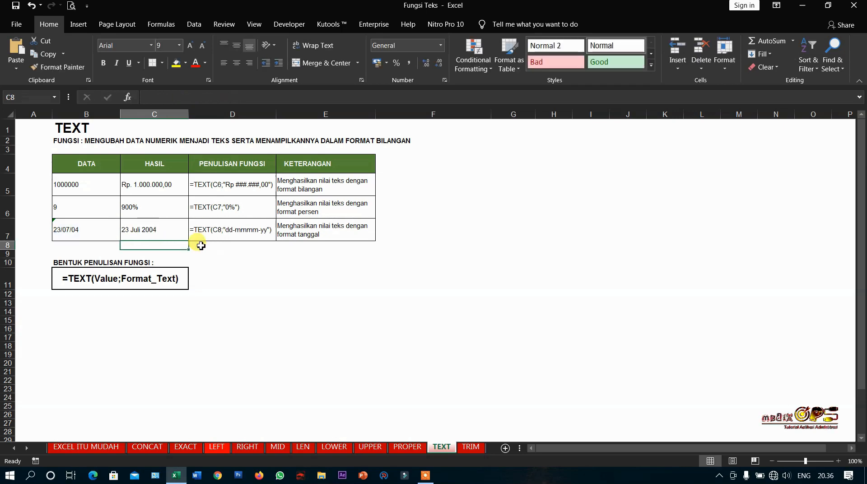
{"action": "left_click", "coordinate": [149, 222]}
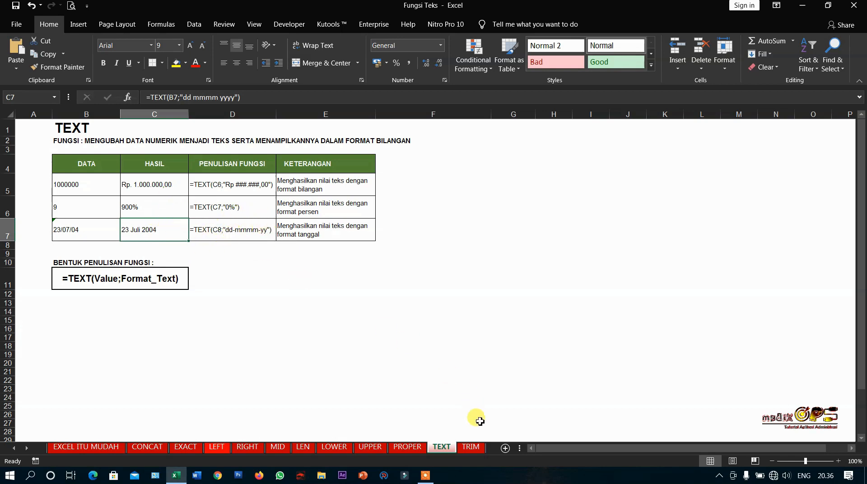
Switch to the TRIM sheet and enter =TRIM(B5) in cell C5 to remove the extra spaces from the text
{"action": "left_click", "coordinate": [469, 449]}
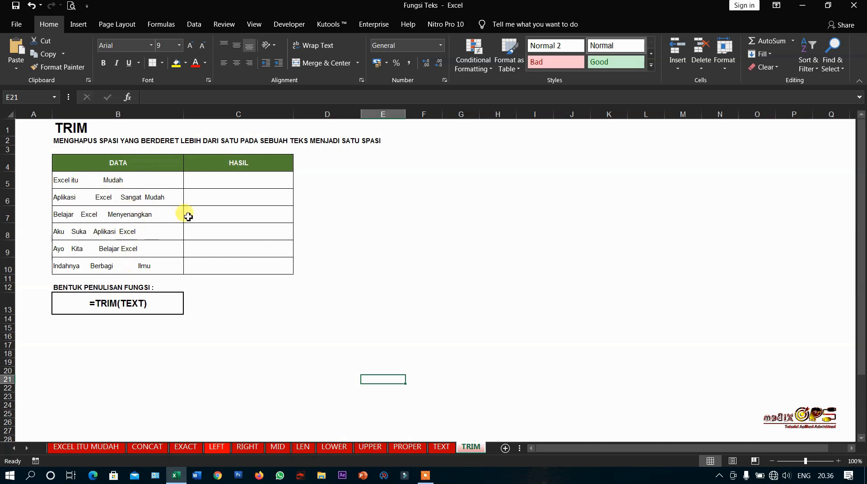
{"action": "left_click", "coordinate": [221, 182]}
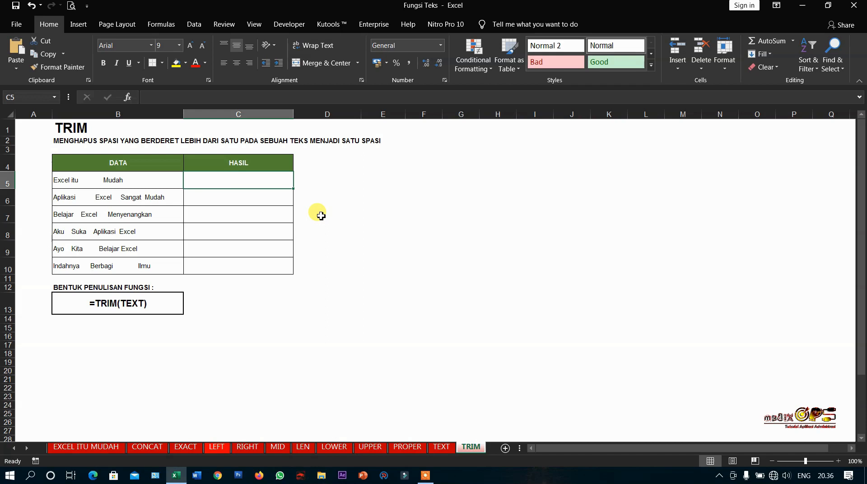
{"action": "type", "text": "="}
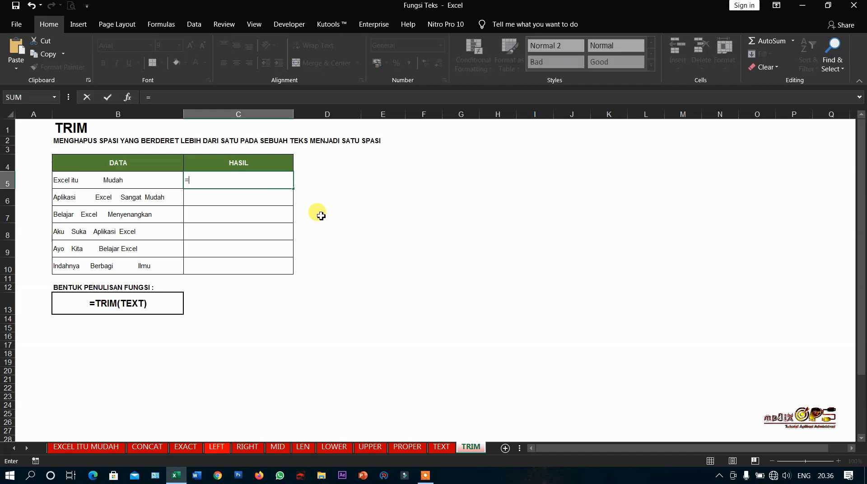
{"action": "type", "text": "trim("}
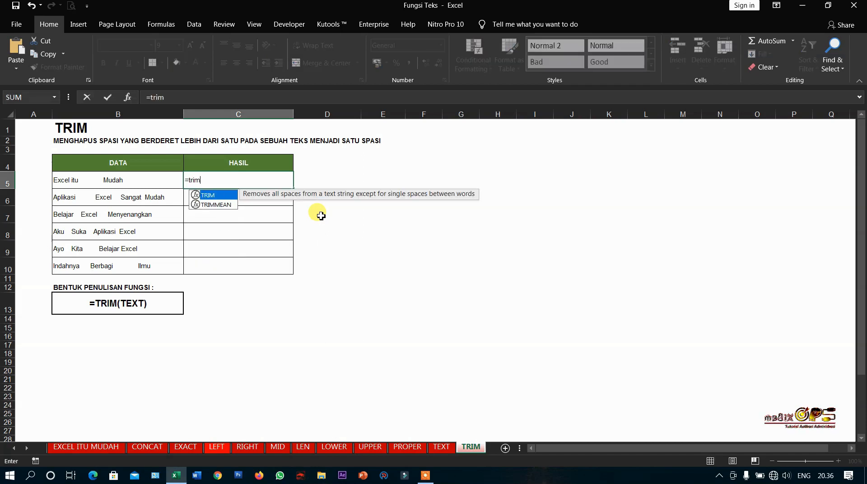
{"action": "left_click", "coordinate": [138, 186]}
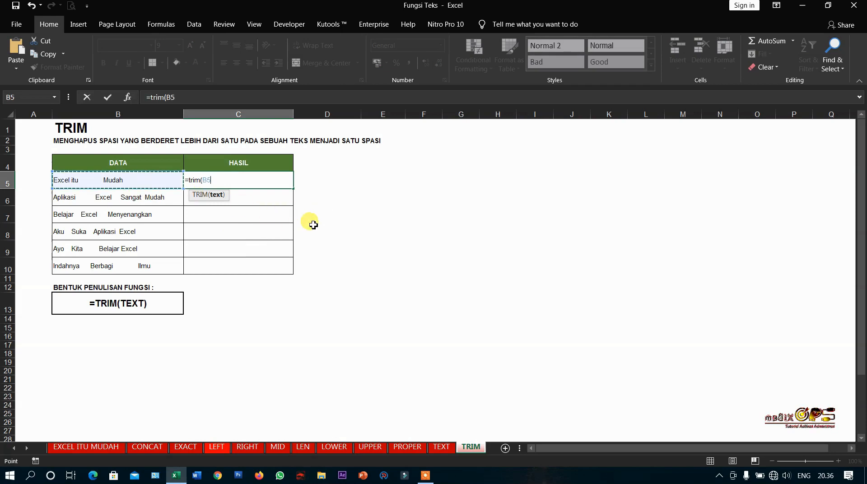
{"action": "type", "text": ")"}
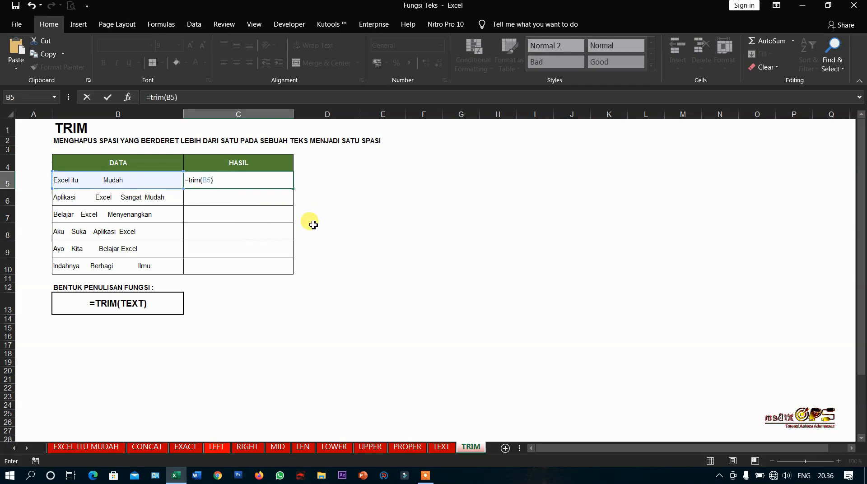
{"action": "key", "text": "Return"}
Fill the TRIM formula from C5 down through C10 to clean the remaining rows of the HASIL column
{"action": "left_click", "coordinate": [213, 179]}
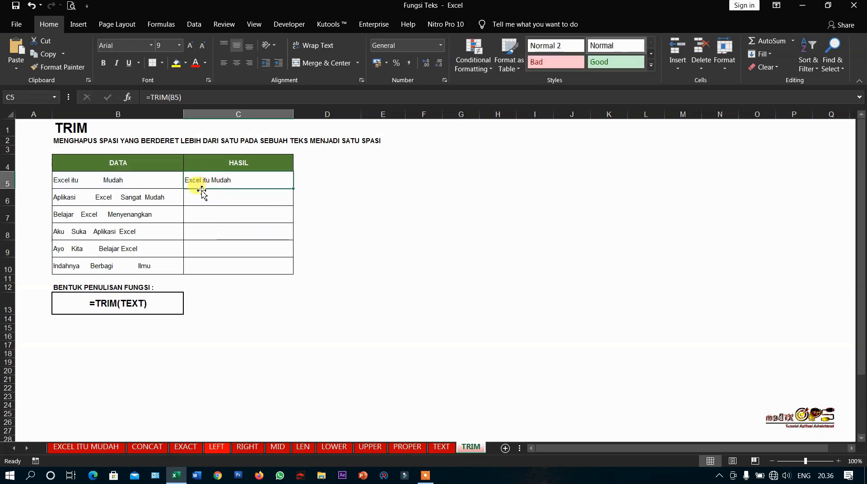
{"action": "left_click_drag", "start_coordinate": [293, 189], "coordinate": [287, 270]}
{"action": "left_click", "coordinate": [230, 217]}
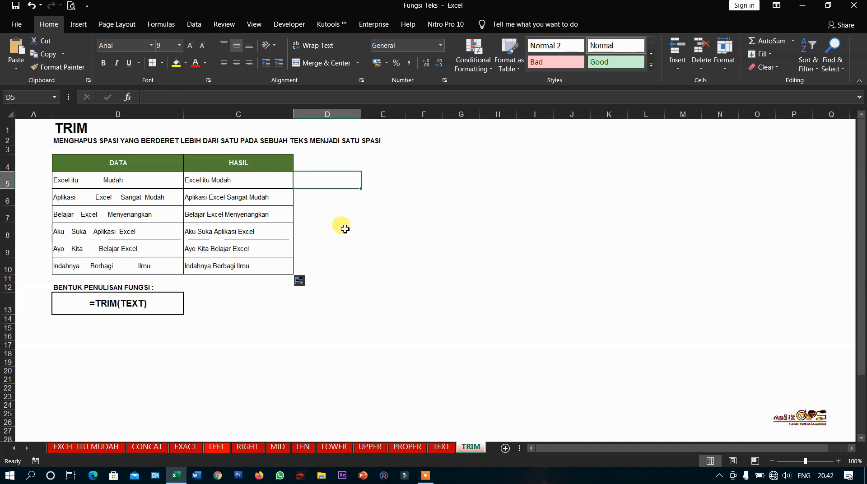
{"action": "left_click", "coordinate": [323, 194]}
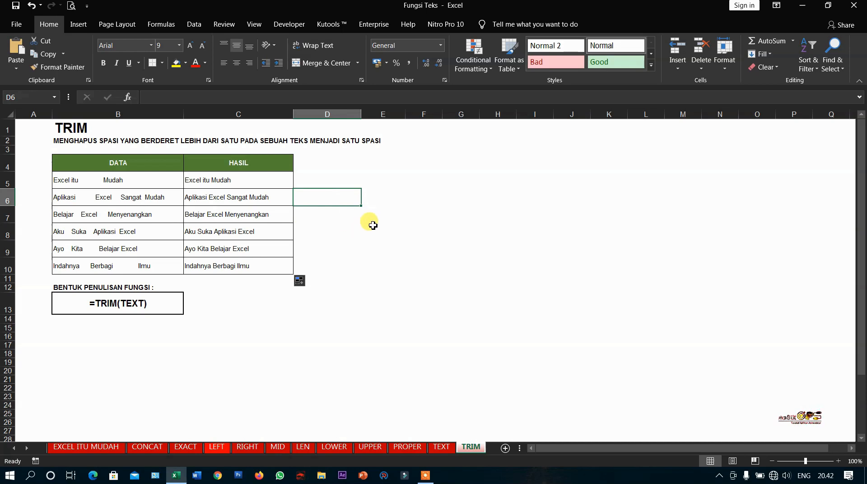
{"action": "left_click", "coordinate": [325, 181]}
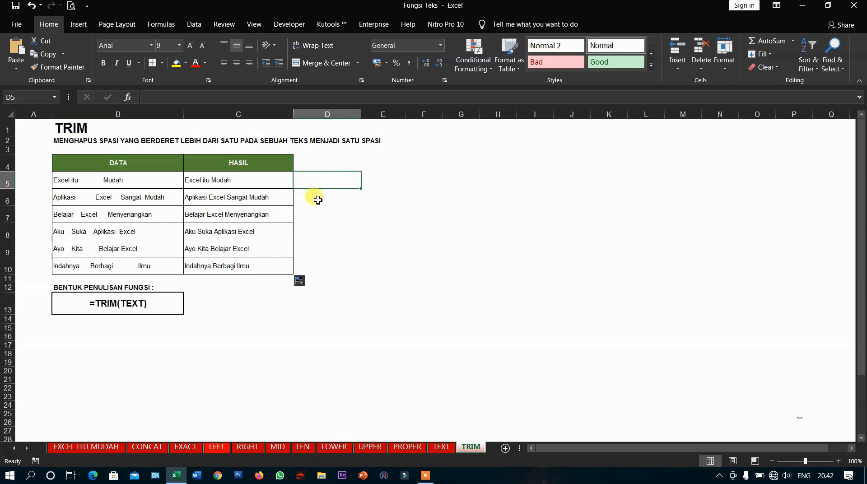
{"action": "left_click", "coordinate": [325, 214]}
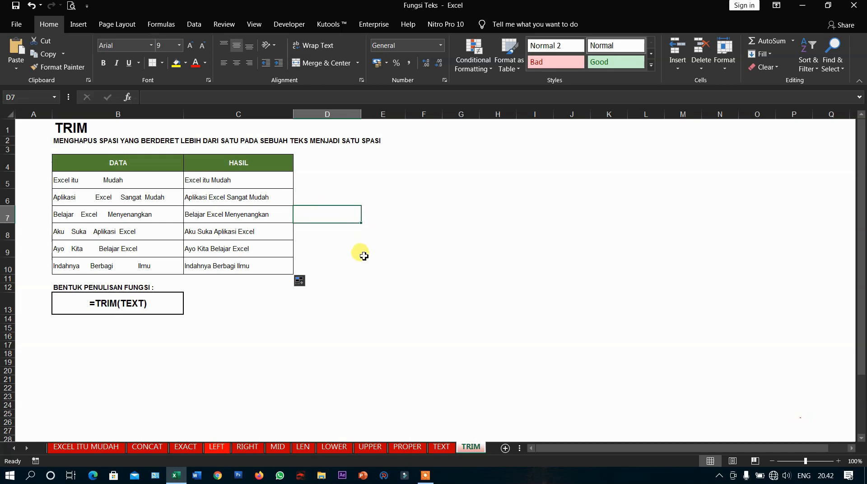